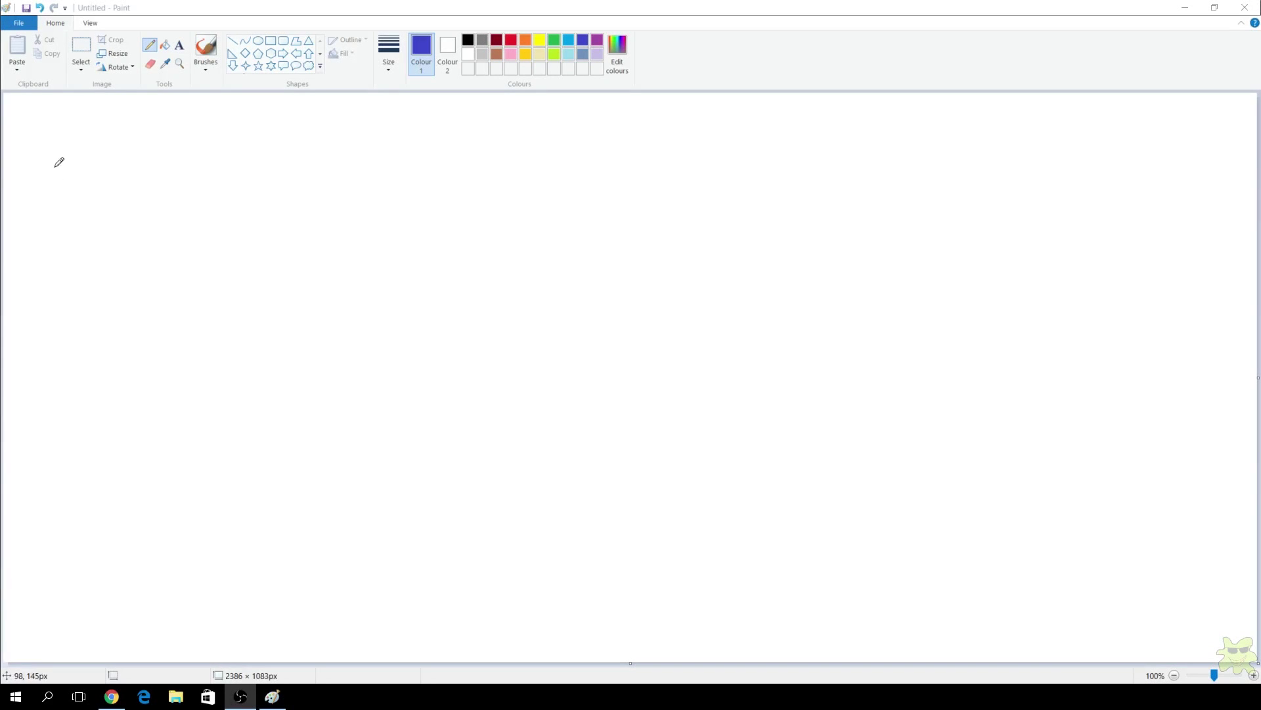
# Handwrite 'Normal' and sketch a modem, a lightning link and a router box labelled R.
pyautogui.moveTo(54, 162)
pyautogui.mouseDown()
pyautogui.moveTo(63, 185)
pyautogui.moveTo(104, 135)
pyautogui.moveTo(121, 187)
pyautogui.moveTo(214, 155)
pyautogui.moveTo(239, 172)
pyautogui.moveTo(235, 185)
pyautogui.moveTo(253, 162)
pyautogui.moveTo(330, 163)
pyautogui.moveTo(318, 165)
pyautogui.moveTo(367, 186)
pyautogui.mouseUp()
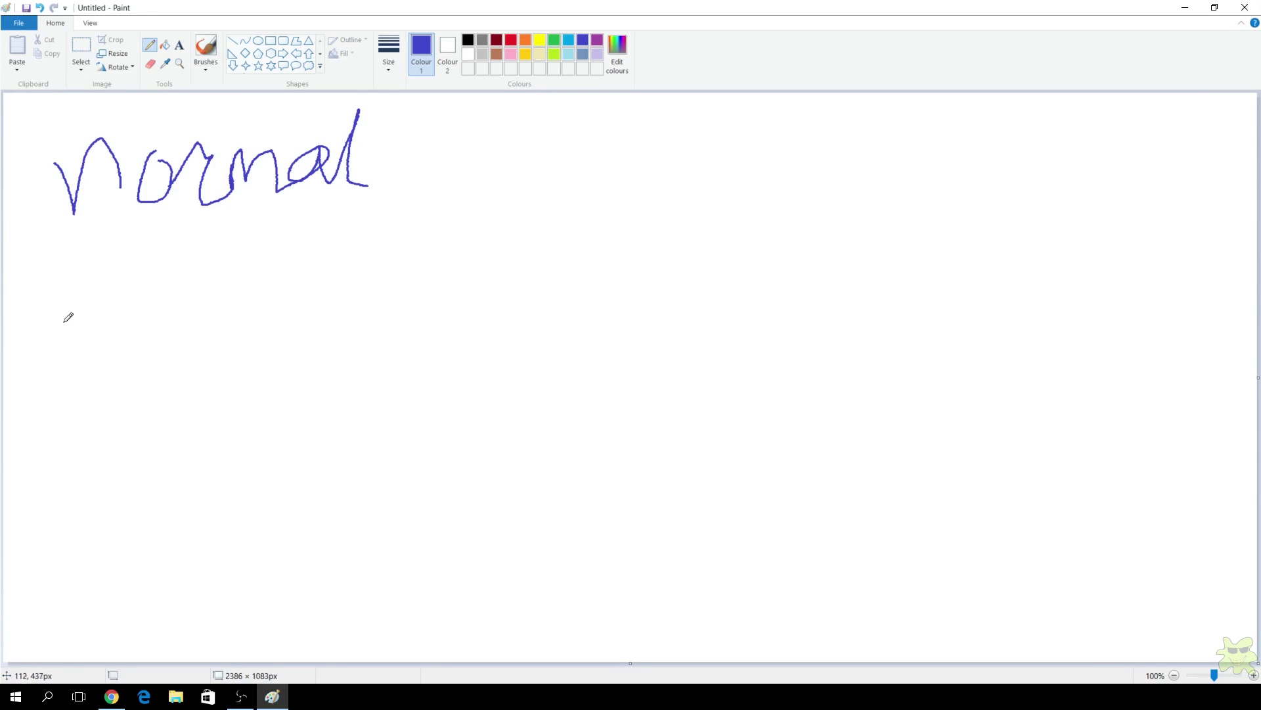
pyautogui.moveTo(64, 321)
pyautogui.mouseDown()
pyautogui.moveTo(113, 277)
pyautogui.moveTo(153, 303)
pyautogui.moveTo(100, 322)
pyautogui.moveTo(74, 313)
pyautogui.moveTo(173, 339)
pyautogui.moveTo(95, 363)
pyautogui.moveTo(91, 340)
pyautogui.mouseUp()
pyautogui.moveTo(171, 321)
pyautogui.mouseDown()
pyautogui.moveTo(308, 306)
pyautogui.moveTo(303, 337)
pyautogui.mouseUp()
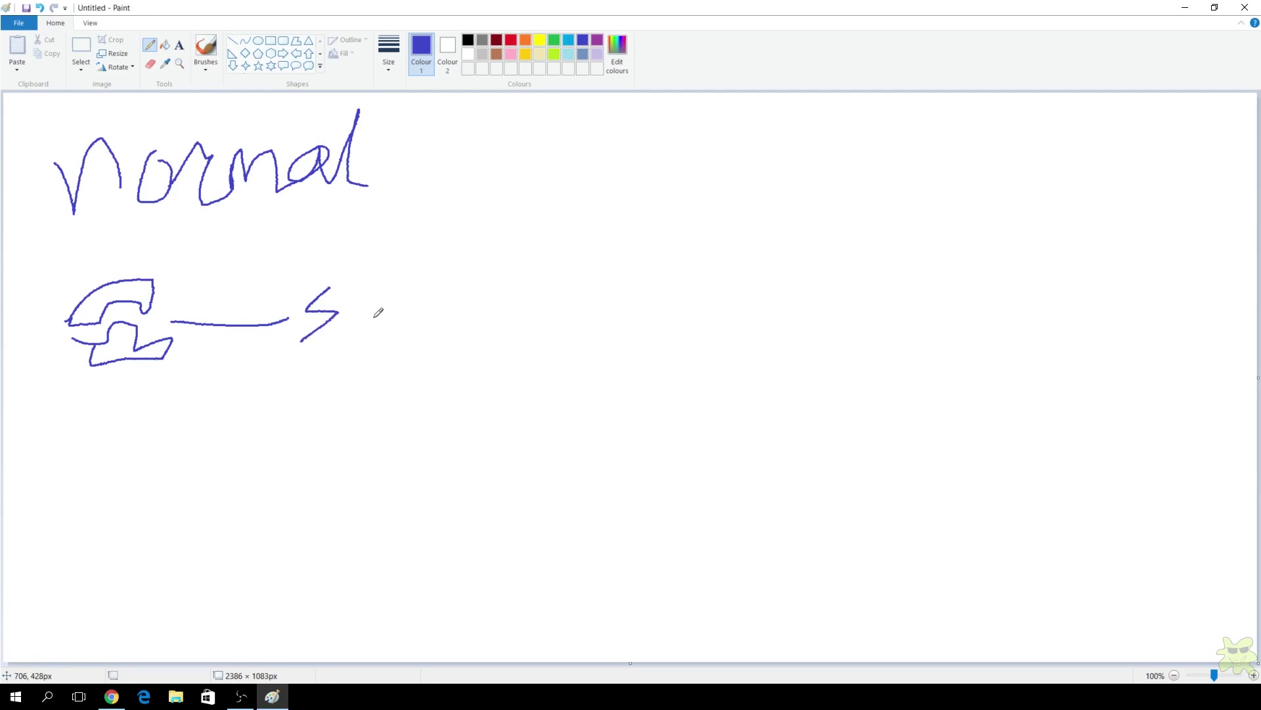
pyautogui.moveTo(374, 318)
pyautogui.mouseDown()
pyautogui.moveTo(470, 308)
pyautogui.moveTo(472, 345)
pyautogui.mouseUp()
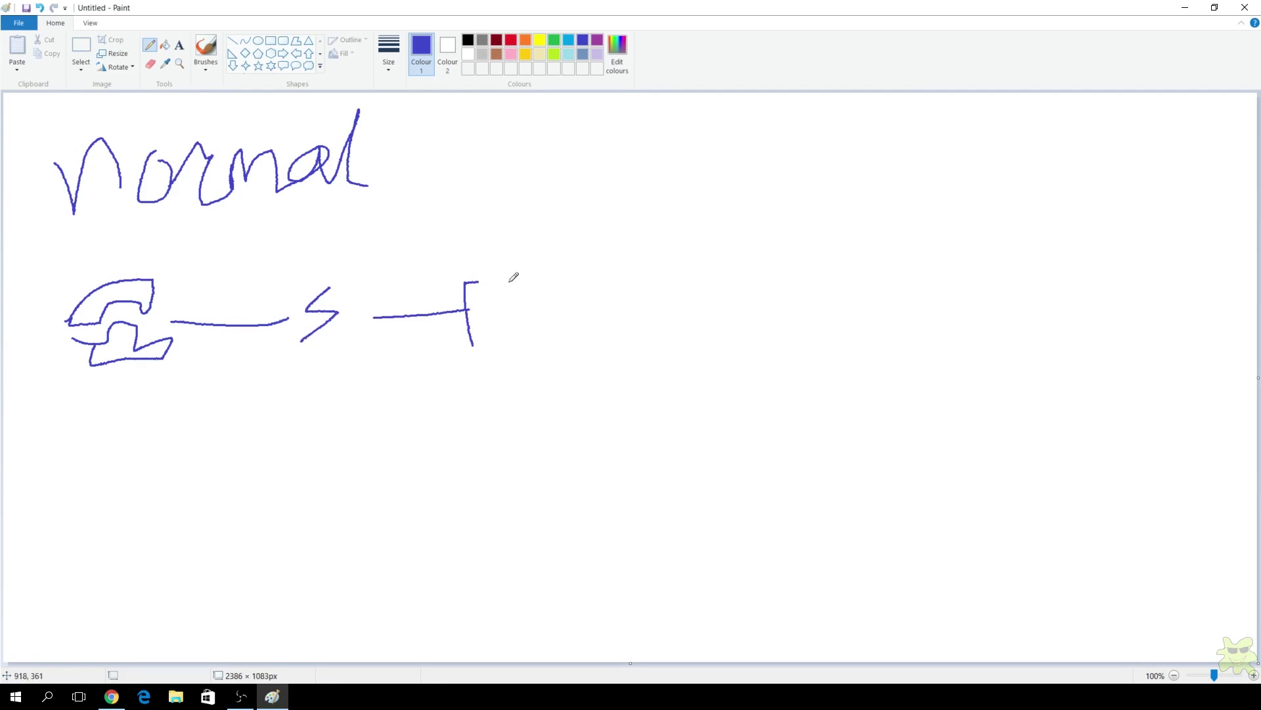
pyautogui.moveTo(510, 280)
pyautogui.mouseDown()
pyautogui.moveTo(585, 334)
pyautogui.moveTo(475, 337)
pyautogui.mouseUp()
pyautogui.moveTo(488, 231); pyautogui.dragTo(512, 252)
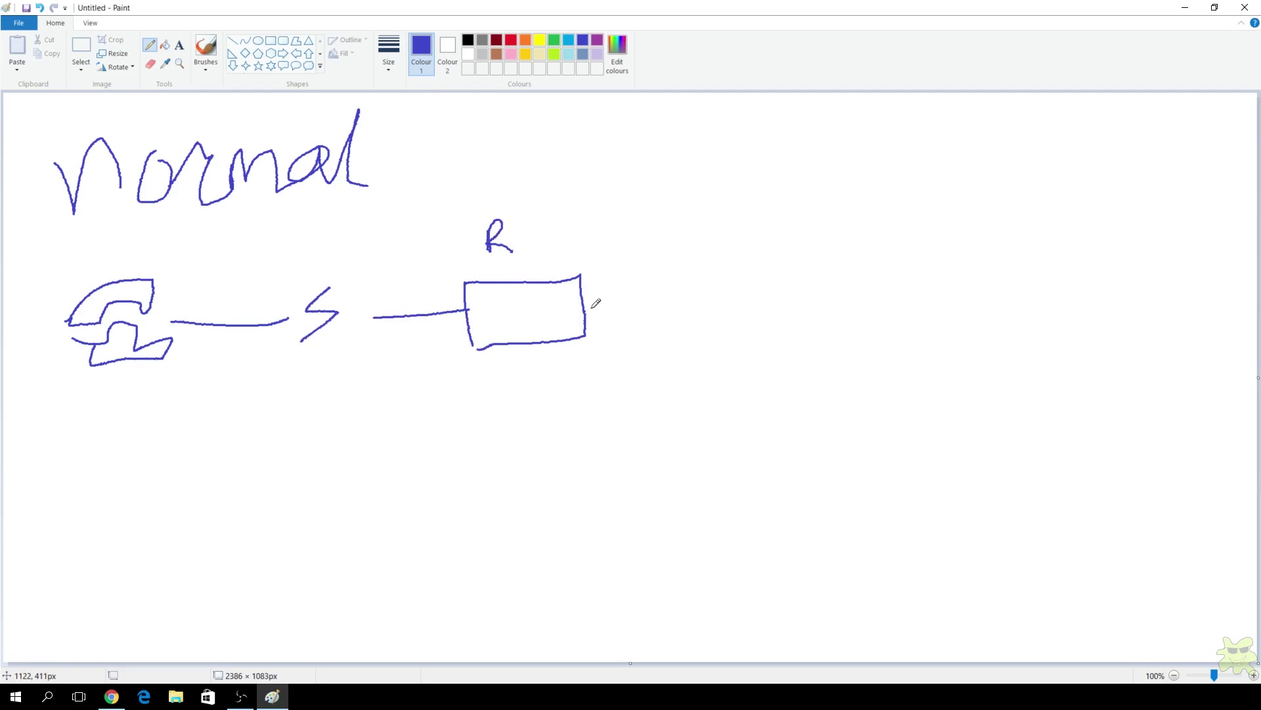
# Link the router rightward to a computer and add Wi-Fi squiggles above it.
pyautogui.moveTo(587, 308); pyautogui.dragTo(739, 298)
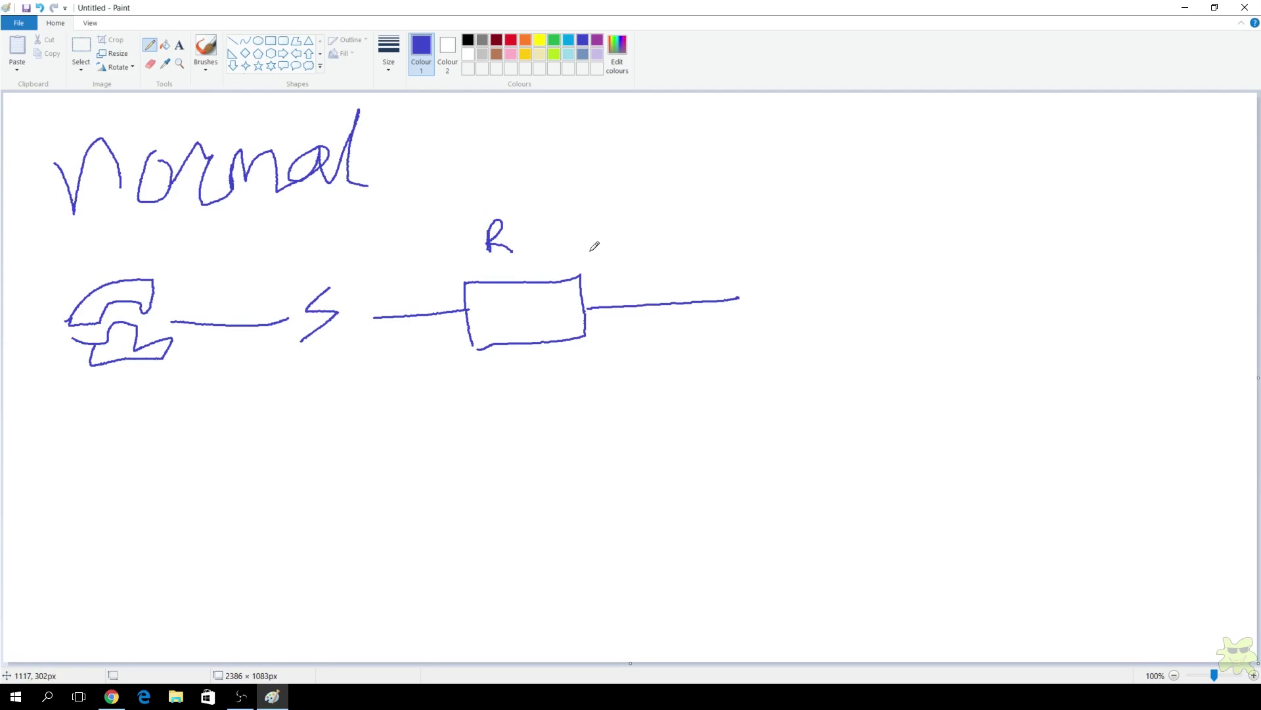
pyautogui.moveTo(591, 251); pyautogui.dragTo(632, 199)
pyautogui.moveTo(638, 263); pyautogui.dragTo(656, 228)
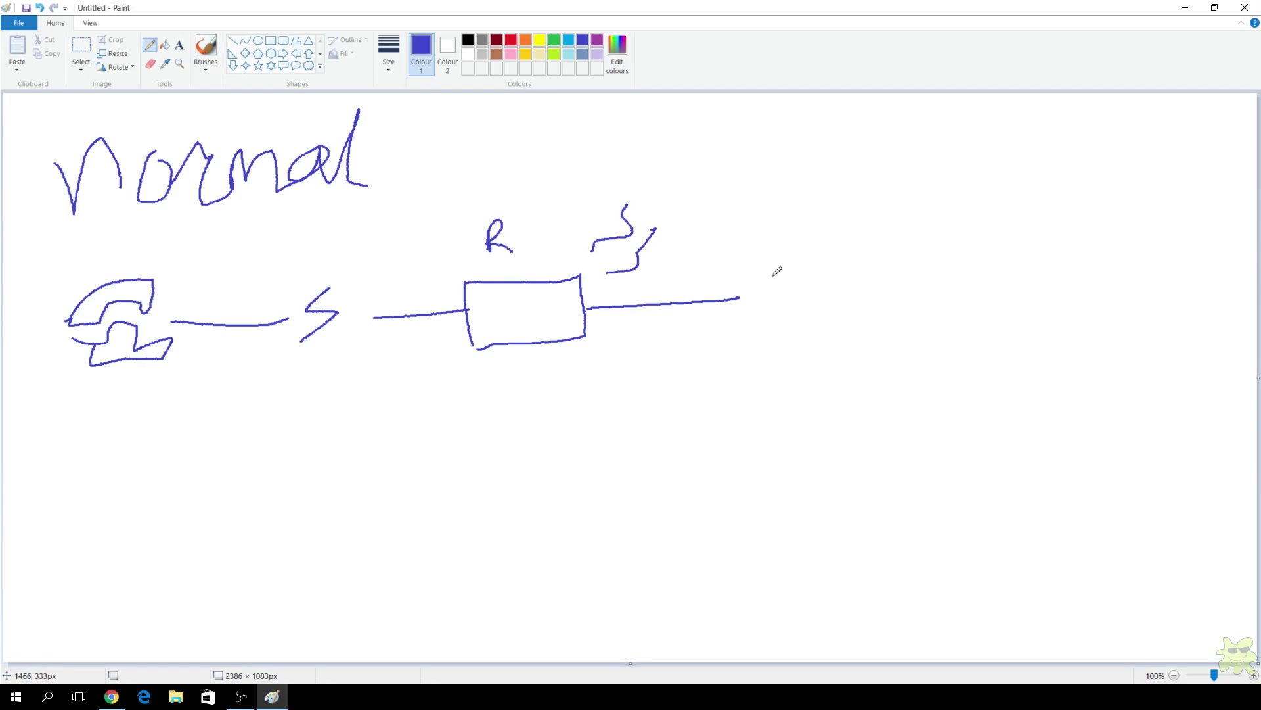
pyautogui.moveTo(749, 279)
pyautogui.mouseDown()
pyautogui.moveTo(830, 281)
pyautogui.moveTo(747, 265)
pyautogui.mouseUp()
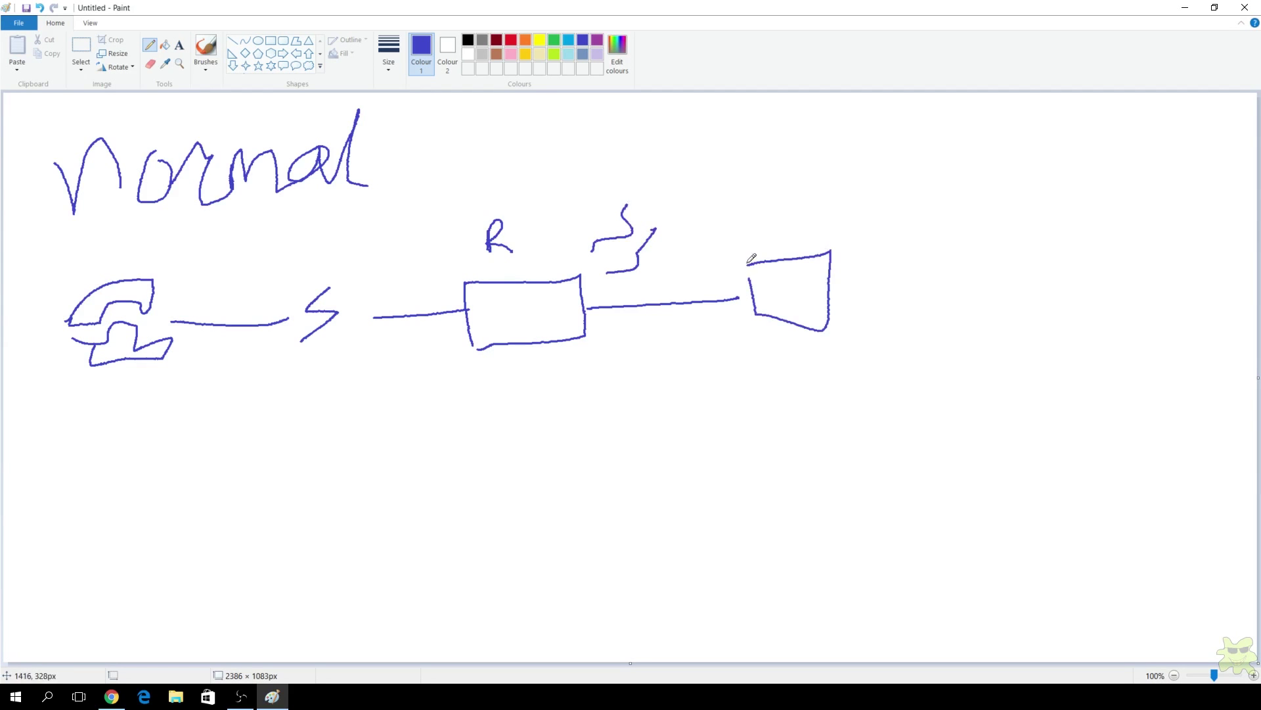
pyautogui.moveTo(735, 179)
pyautogui.mouseDown()
pyautogui.moveTo(737, 226)
pyautogui.moveTo(824, 183)
pyautogui.moveTo(721, 169)
pyautogui.moveTo(724, 212)
pyautogui.moveTo(803, 190)
pyautogui.mouseUp()
pyautogui.moveTo(761, 297)
pyautogui.mouseDown()
pyautogui.moveTo(820, 289)
pyautogui.moveTo(756, 322)
pyautogui.moveTo(766, 298)
pyautogui.moveTo(803, 308)
pyautogui.mouseUp()
# Draw a sad face with a frown and eyes beside the devices.
pyautogui.moveTo(920, 190)
pyautogui.mouseDown()
pyautogui.moveTo(880, 270)
pyautogui.moveTo(936, 184)
pyautogui.moveTo(892, 181)
pyautogui.mouseUp()
pyautogui.moveTo(888, 266)
pyautogui.mouseDown()
pyautogui.moveTo(918, 245)
pyautogui.moveTo(929, 261)
pyautogui.mouseUp()
pyautogui.moveTo(888, 212)
pyautogui.mouseDown()
pyautogui.moveTo(890, 229)
pyautogui.moveTo(921, 226)
pyautogui.mouseUp()
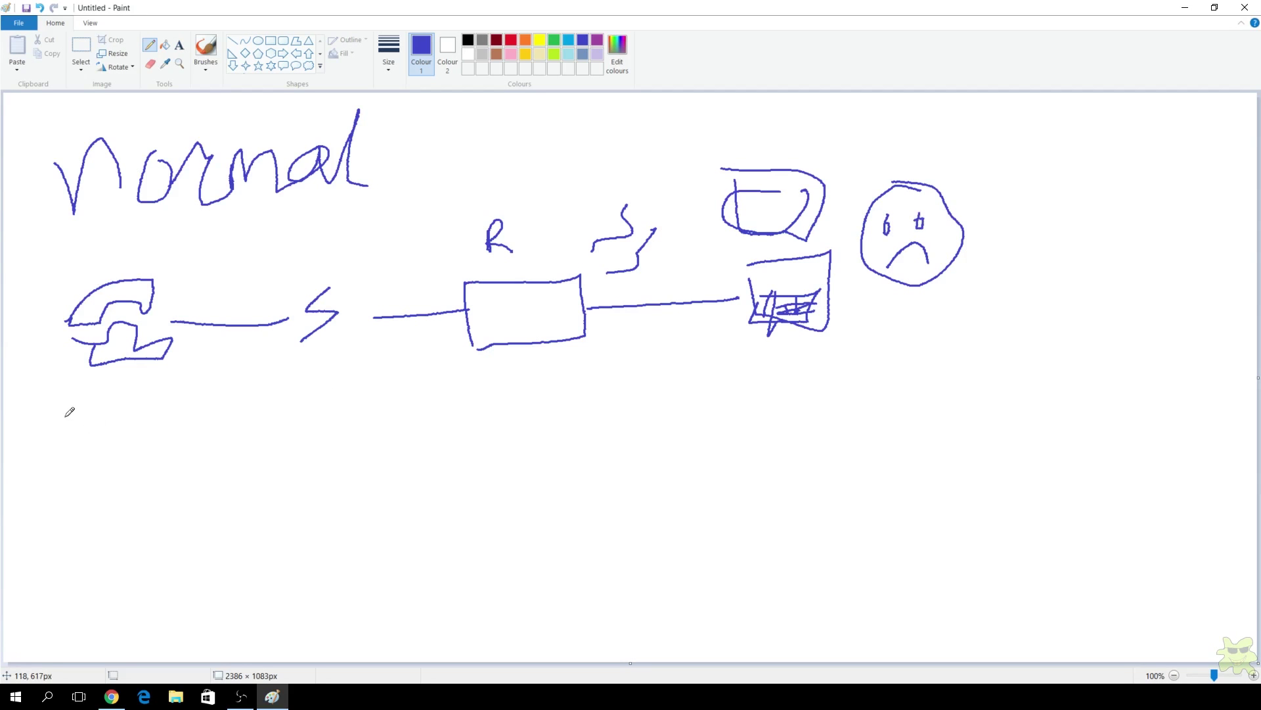
# Start writing the 'Dual' label below the Normal diagram.
pyautogui.moveTo(65, 416); pyautogui.dragTo(77, 454)
pyautogui.moveTo(65, 408); pyautogui.dragTo(61, 461)
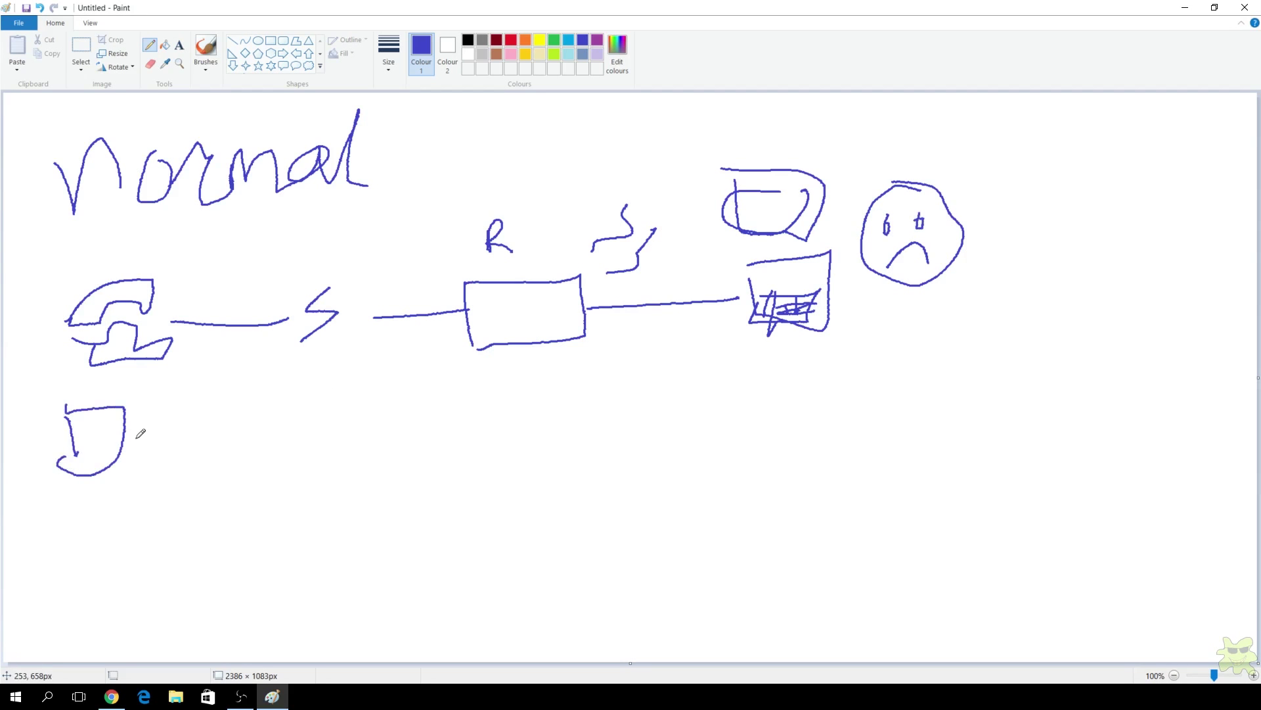
pyautogui.moveTo(136, 429)
pyautogui.mouseDown()
pyautogui.moveTo(173, 416)
pyautogui.moveTo(185, 461)
pyautogui.moveTo(205, 416)
pyautogui.moveTo(213, 467)
pyautogui.mouseUp()
# Finish writing 'Dual wan' and sketch two stacked modems with lines out.
pyautogui.moveTo(259, 431)
pyautogui.mouseDown()
pyautogui.moveTo(260, 451)
pyautogui.moveTo(299, 457)
pyautogui.moveTo(368, 446)
pyautogui.mouseUp()
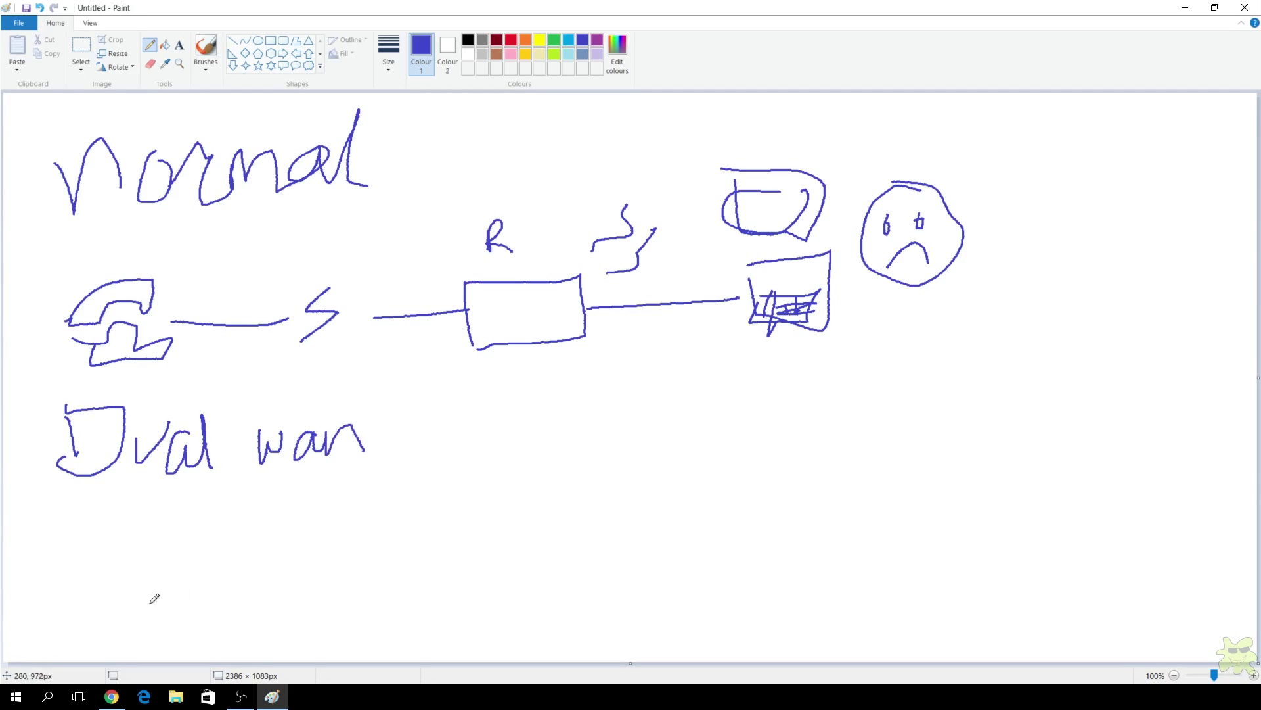
pyautogui.moveTo(73, 563)
pyautogui.mouseDown()
pyautogui.moveTo(105, 534)
pyautogui.moveTo(145, 540)
pyautogui.moveTo(94, 567)
pyautogui.mouseUp()
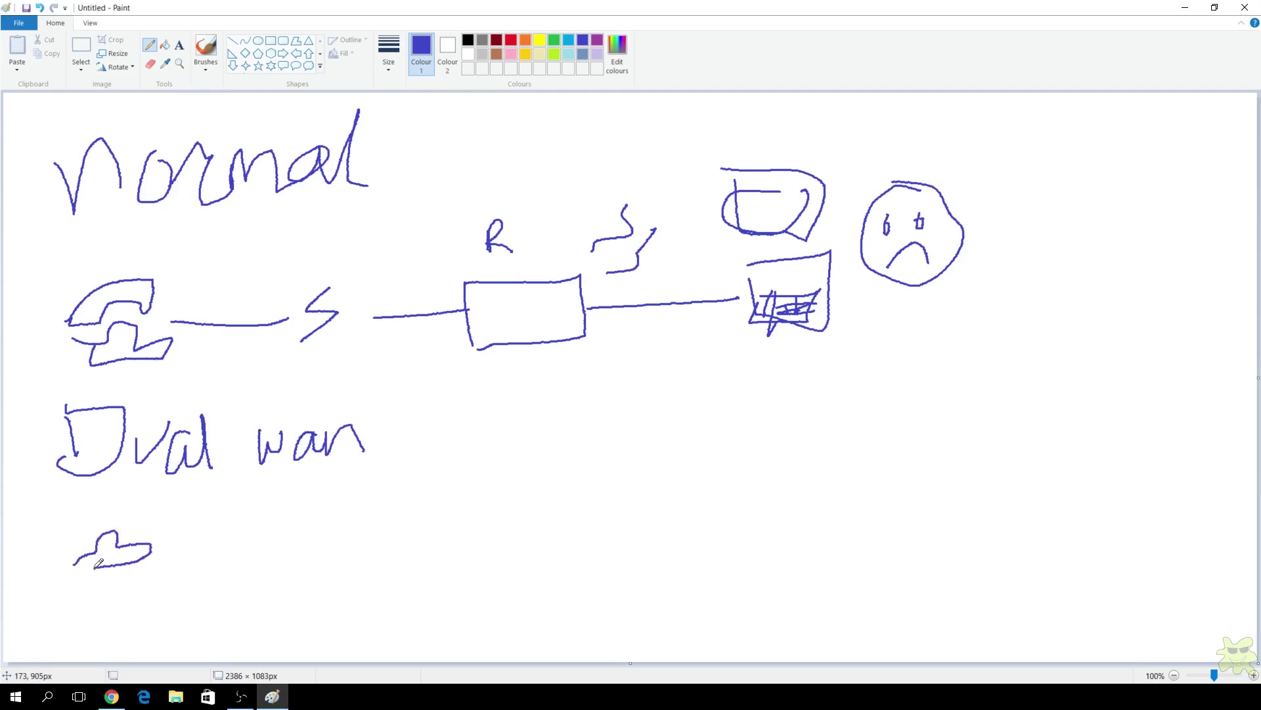
pyautogui.moveTo(83, 629)
pyautogui.mouseDown()
pyautogui.moveTo(174, 624)
pyautogui.moveTo(135, 599)
pyautogui.moveTo(103, 607)
pyautogui.moveTo(104, 585)
pyautogui.moveTo(153, 586)
pyautogui.moveTo(110, 602)
pyautogui.mouseUp()
pyautogui.moveTo(79, 545)
pyautogui.mouseDown()
pyautogui.moveTo(149, 520)
pyautogui.moveTo(92, 533)
pyautogui.moveTo(318, 527)
pyautogui.mouseUp()
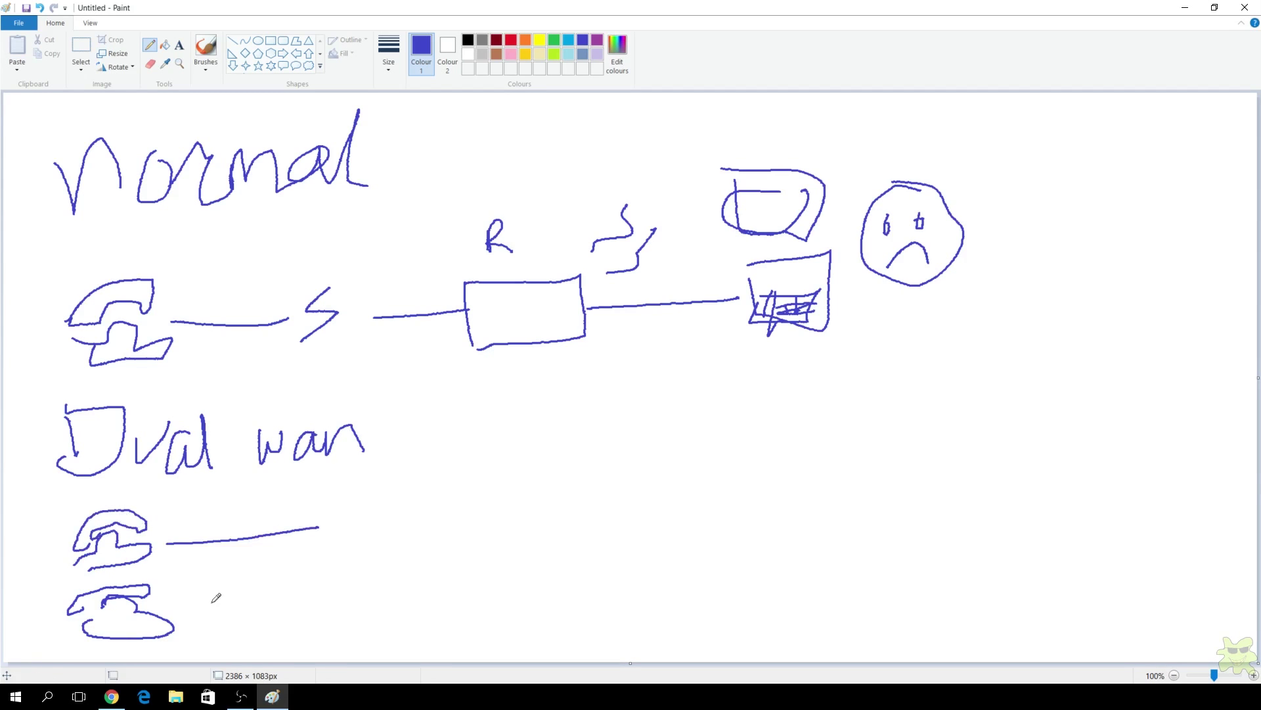
pyautogui.moveTo(185, 613); pyautogui.dragTo(287, 615)
# Add lightning bolts on both modem lines, join them to a router labelled R.
pyautogui.moveTo(351, 499)
pyautogui.mouseDown()
pyautogui.moveTo(358, 529)
pyautogui.moveTo(343, 550)
pyautogui.mouseUp()
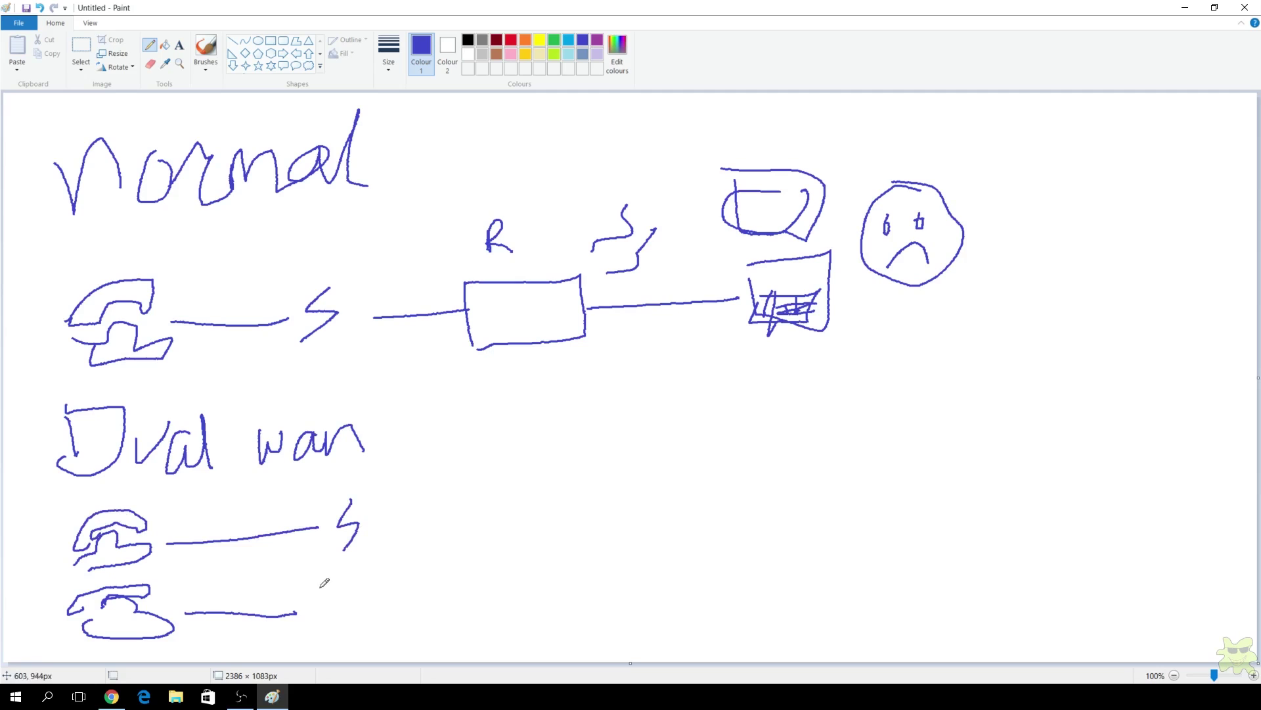
pyautogui.moveTo(339, 593); pyautogui.dragTo(321, 628)
pyautogui.moveTo(367, 519)
pyautogui.mouseDown()
pyautogui.moveTo(415, 518)
pyautogui.moveTo(418, 623)
pyautogui.moveTo(481, 526)
pyautogui.moveTo(416, 489)
pyautogui.mouseUp()
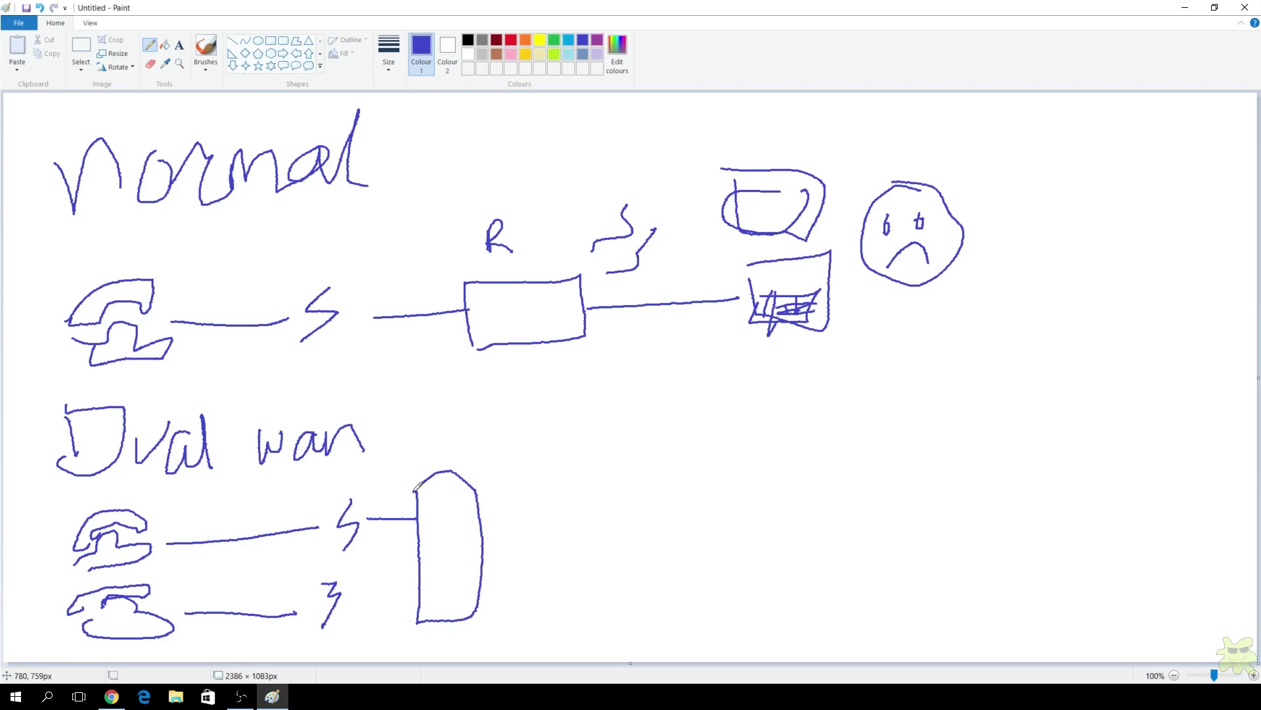
pyautogui.moveTo(350, 593); pyautogui.dragTo(409, 593)
pyautogui.moveTo(424, 442)
pyautogui.mouseDown()
pyautogui.moveTo(425, 468)
pyautogui.moveTo(427, 447)
pyautogui.moveTo(464, 471)
pyautogui.mouseUp()
# Connect the router to devices on the right and add a Wi-Fi squiggle.
pyautogui.moveTo(477, 555)
pyautogui.mouseDown()
pyautogui.moveTo(622, 547)
pyautogui.moveTo(657, 595)
pyautogui.moveTo(687, 559)
pyautogui.moveTo(651, 563)
pyautogui.mouseUp()
pyautogui.moveTo(666, 501)
pyautogui.mouseDown()
pyautogui.moveTo(762, 519)
pyautogui.moveTo(661, 500)
pyautogui.moveTo(683, 405)
pyautogui.moveTo(734, 473)
pyautogui.moveTo(661, 473)
pyautogui.mouseUp()
pyautogui.moveTo(723, 422)
pyautogui.mouseDown()
pyautogui.moveTo(684, 456)
pyautogui.moveTo(743, 424)
pyautogui.mouseUp()
pyautogui.moveTo(524, 455); pyautogui.dragTo(588, 384)
pyautogui.moveTo(538, 485)
pyautogui.mouseDown()
pyautogui.moveTo(584, 448)
pyautogui.moveTo(612, 392)
pyautogui.mouseUp()
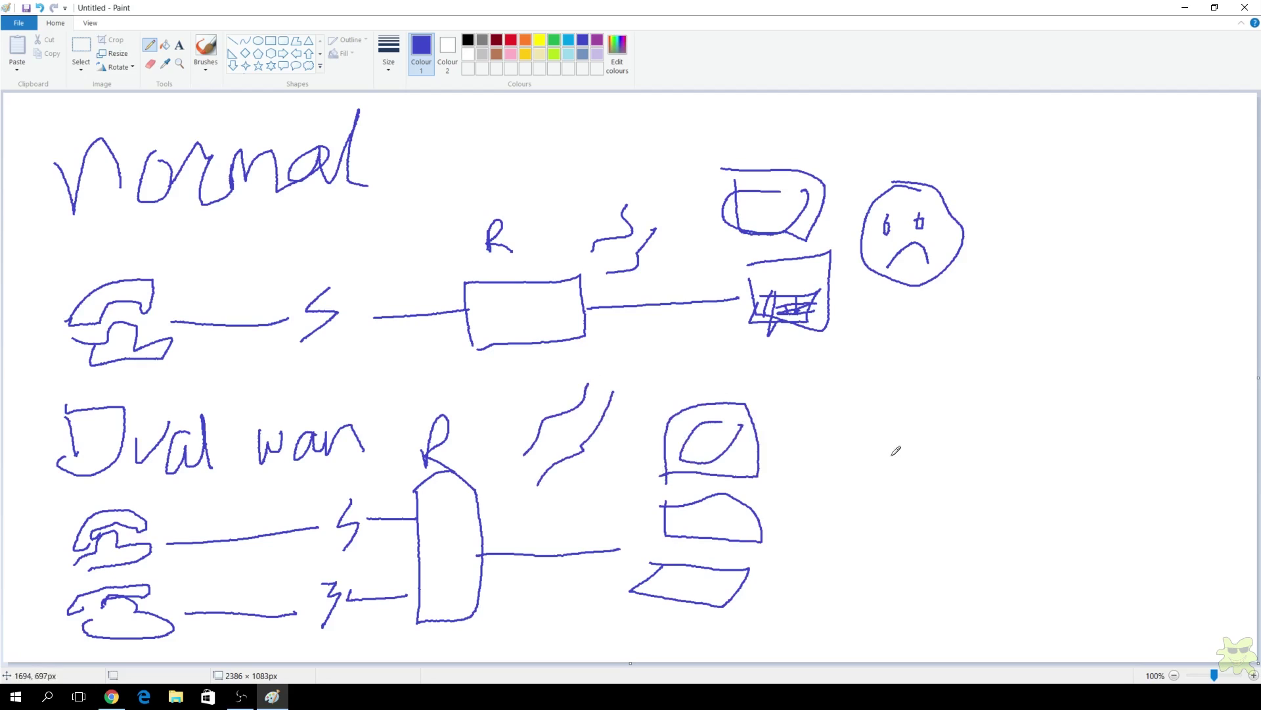
# Draw two smiley faces to the right of the devices.
pyautogui.moveTo(895, 452)
pyautogui.mouseDown()
pyautogui.moveTo(901, 526)
pyautogui.moveTo(893, 458)
pyautogui.mouseUp()
pyautogui.moveTo(1017, 438)
pyautogui.mouseDown()
pyautogui.moveTo(1006, 562)
pyautogui.moveTo(1025, 473)
pyautogui.mouseUp()
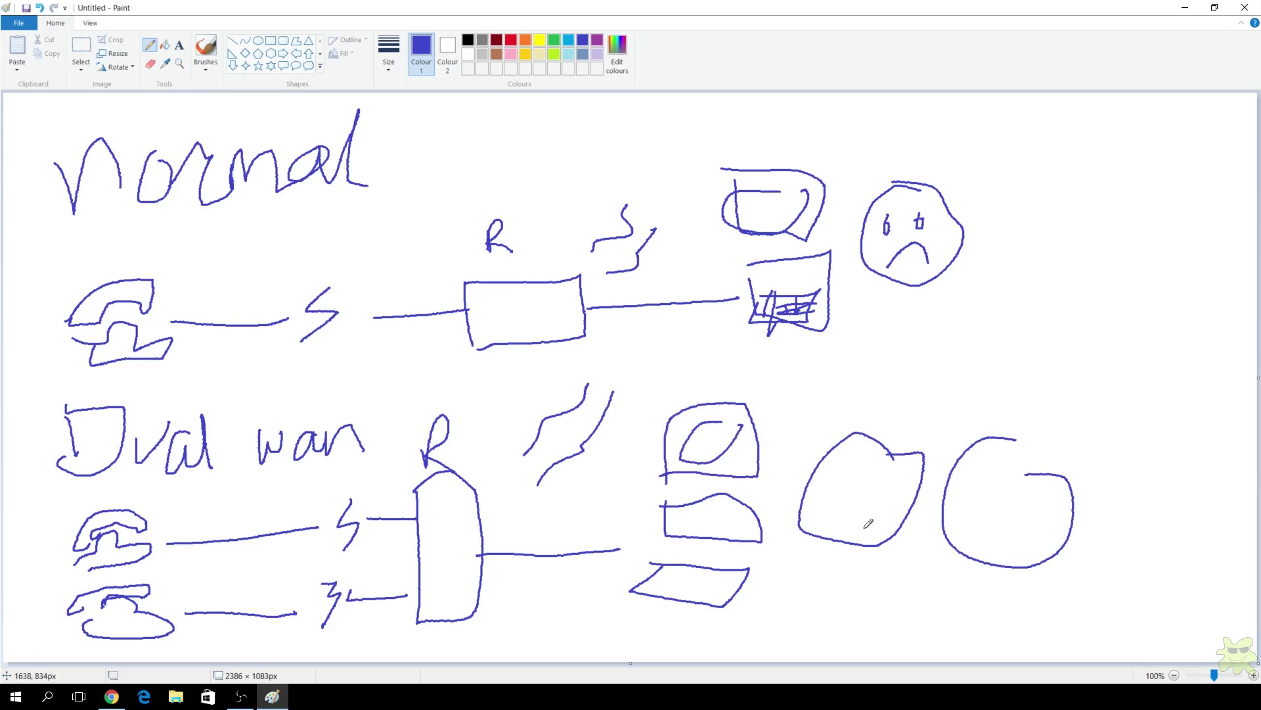
pyautogui.moveTo(830, 509); pyautogui.dragTo(894, 475)
pyautogui.moveTo(965, 518)
pyautogui.mouseDown()
pyautogui.moveTo(1038, 503)
pyautogui.moveTo(989, 494)
pyautogui.moveTo(1006, 490)
pyautogui.mouseUp()
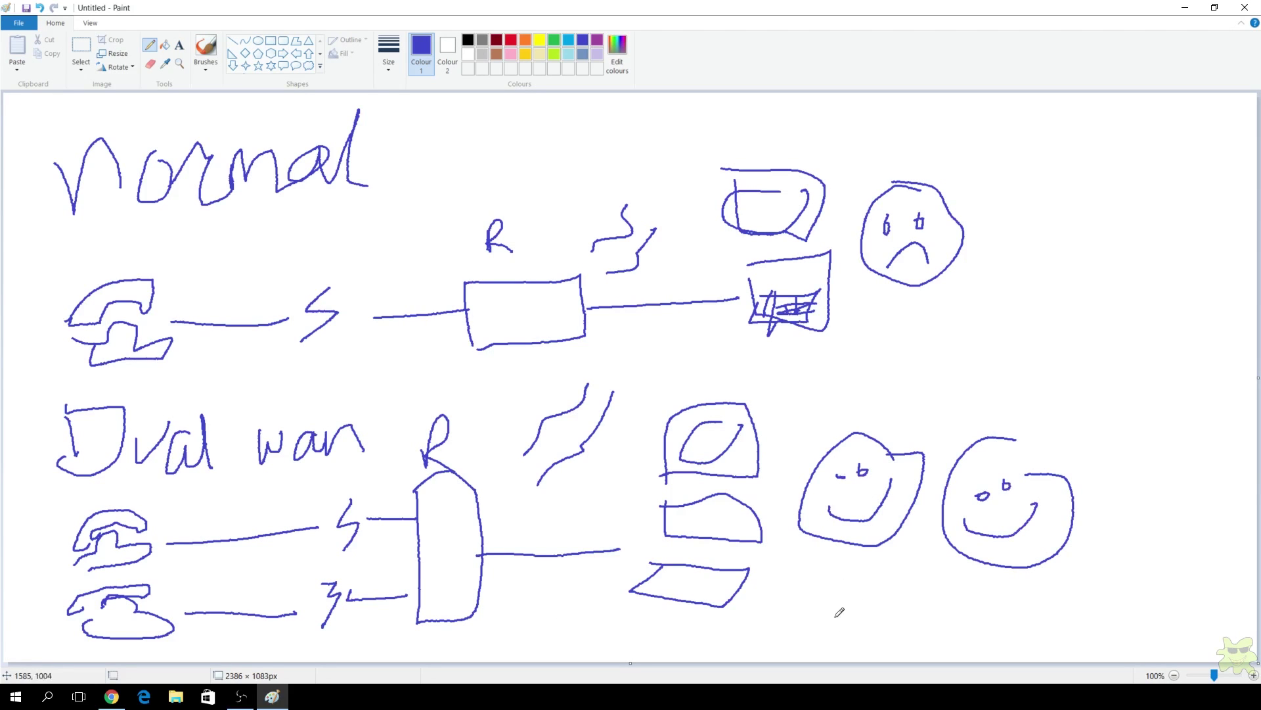
# Write 'x2 speed' under the smiley faces.
pyautogui.moveTo(845, 580); pyautogui.dragTo(909, 621)
pyautogui.moveTo(885, 581); pyautogui.dragTo(830, 629)
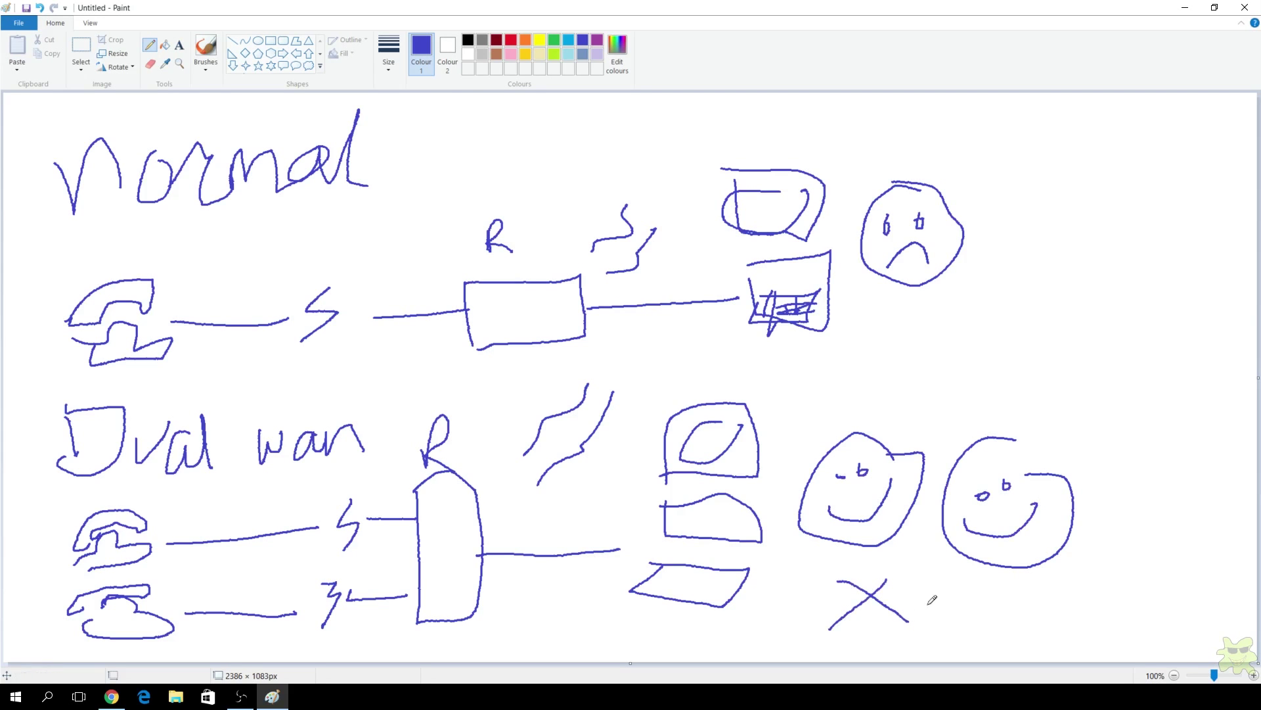
pyautogui.moveTo(946, 579)
pyautogui.mouseDown()
pyautogui.moveTo(921, 635)
pyautogui.moveTo(970, 632)
pyautogui.mouseUp()
pyautogui.moveTo(1023, 593)
pyautogui.mouseDown()
pyautogui.moveTo(1000, 605)
pyautogui.moveTo(1036, 634)
pyautogui.mouseUp()
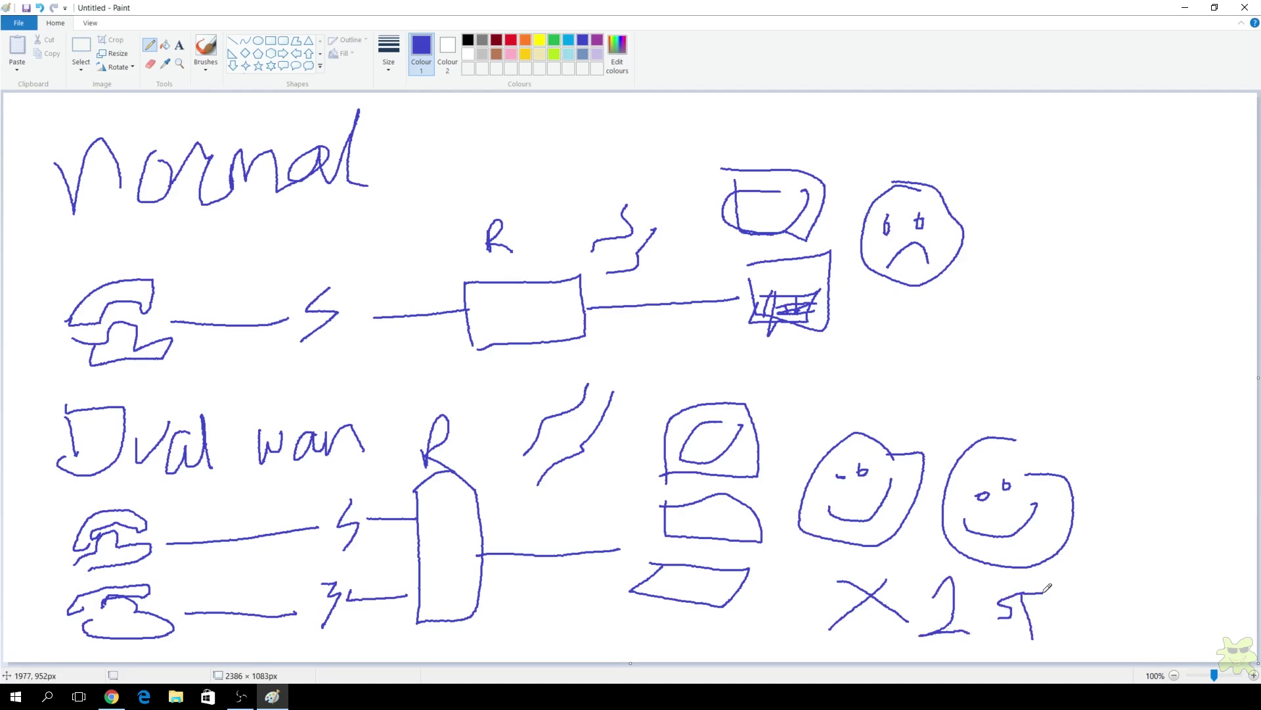
pyautogui.moveTo(1045, 591); pyautogui.dragTo(1101, 591)
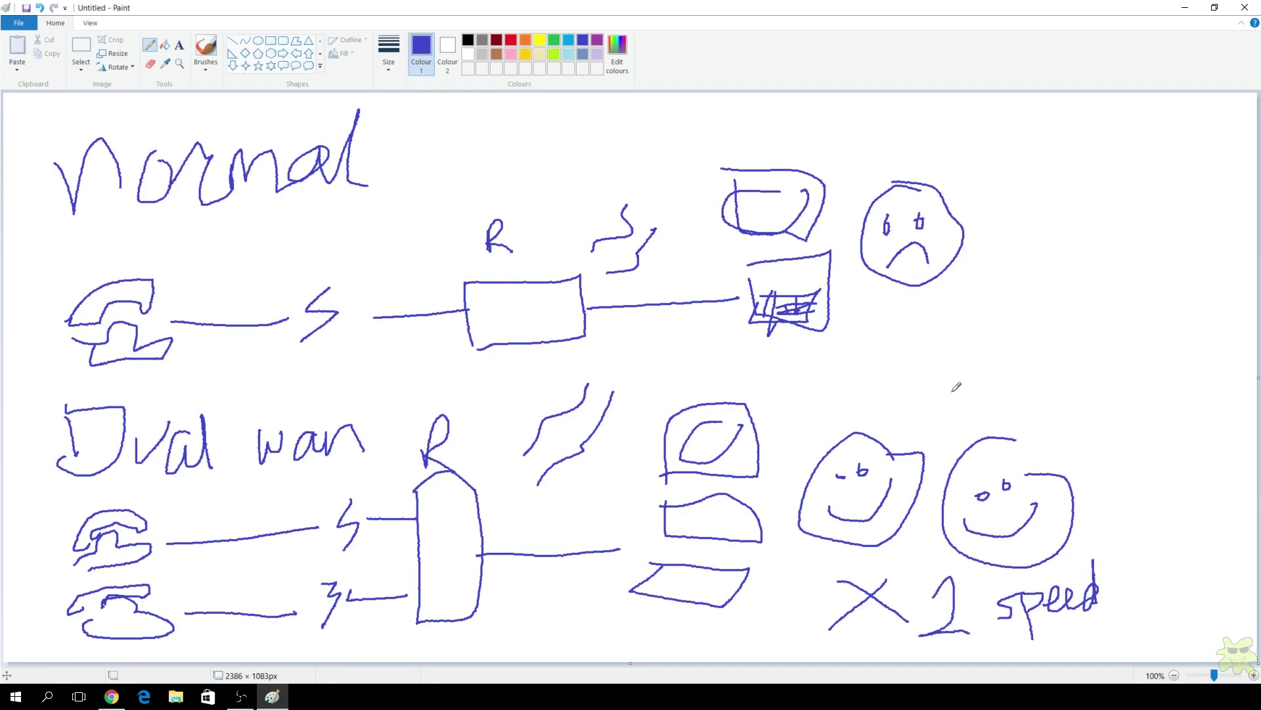
# Write '→ x2 cost' above the faces with a small unhappy face beside it.
pyautogui.moveTo(858, 374)
pyautogui.mouseDown()
pyautogui.moveTo(937, 374)
pyautogui.moveTo(931, 398)
pyautogui.mouseUp()
pyautogui.moveTo(977, 349); pyautogui.dragTo(1005, 375)
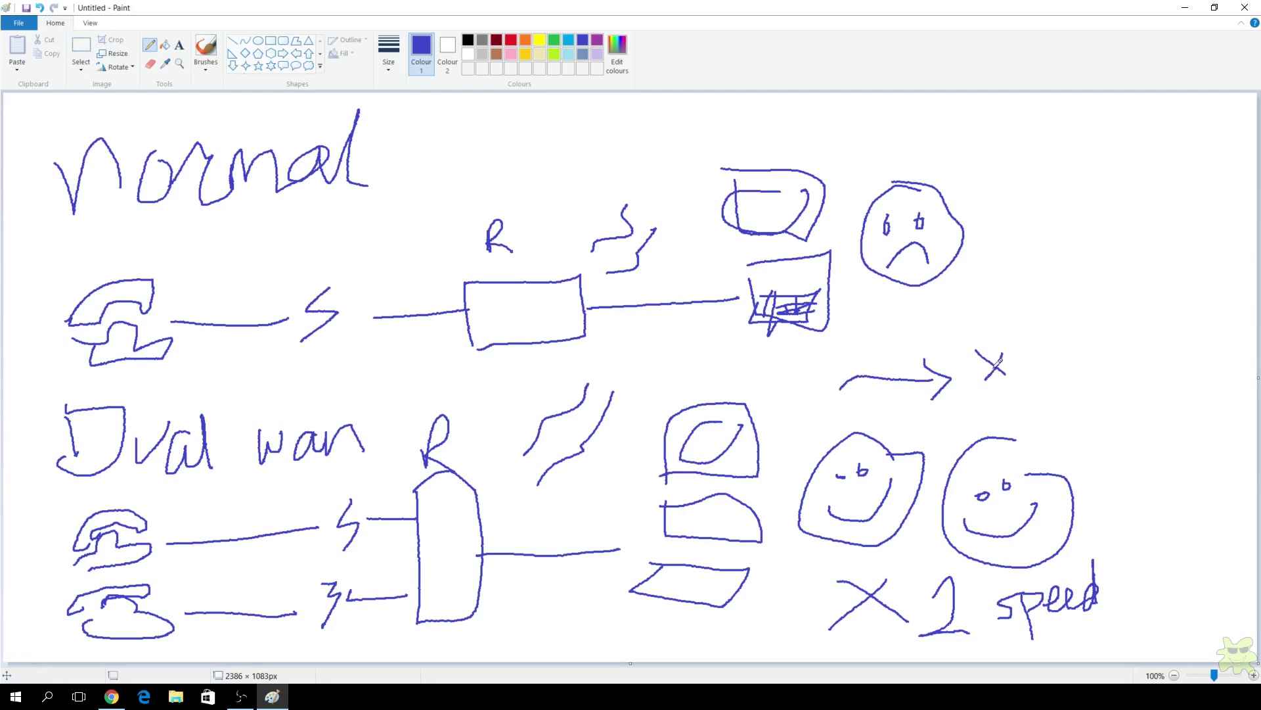
pyautogui.moveTo(1021, 330)
pyautogui.mouseDown()
pyautogui.moveTo(1064, 327)
pyautogui.moveTo(1063, 372)
pyautogui.moveTo(1120, 372)
pyautogui.moveTo(1131, 342)
pyautogui.moveTo(1134, 361)
pyautogui.mouseUp()
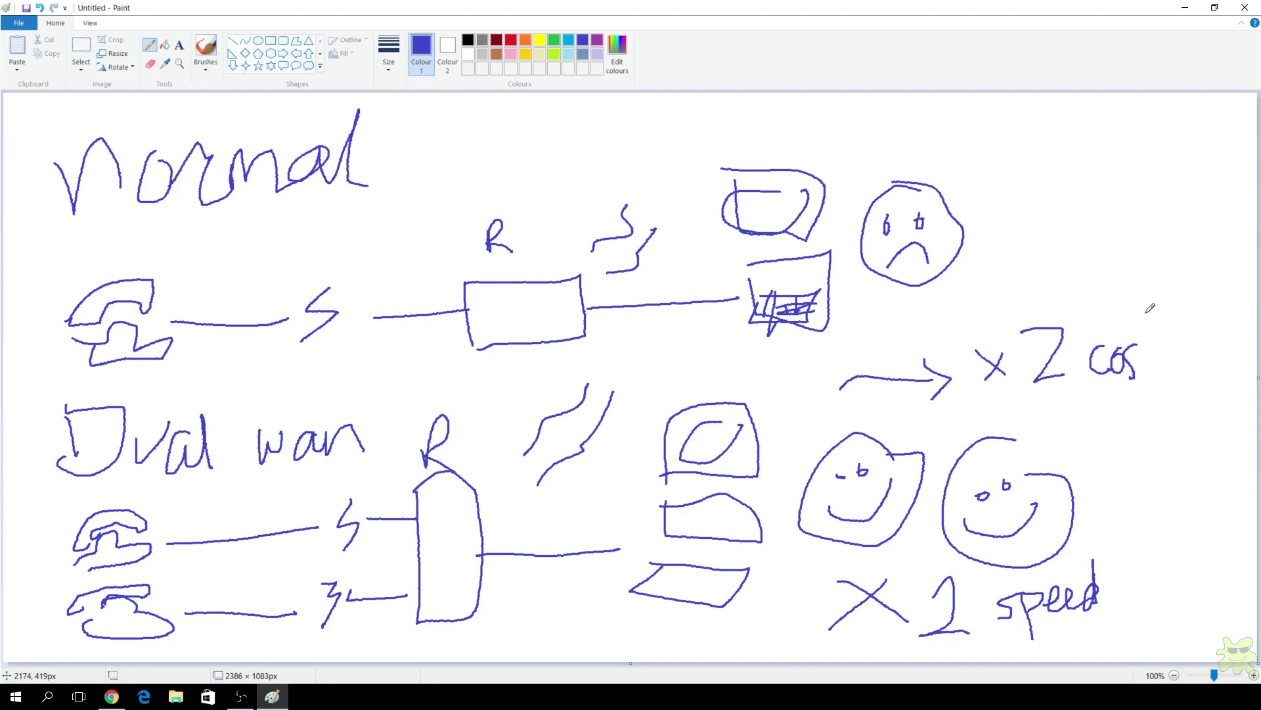
pyautogui.moveTo(1146, 314)
pyautogui.mouseDown()
pyautogui.moveTo(1145, 377)
pyautogui.moveTo(1135, 346)
pyautogui.mouseUp()
pyautogui.moveTo(1190, 380)
pyautogui.mouseDown()
pyautogui.moveTo(1186, 424)
pyautogui.moveTo(1186, 387)
pyautogui.mouseUp()
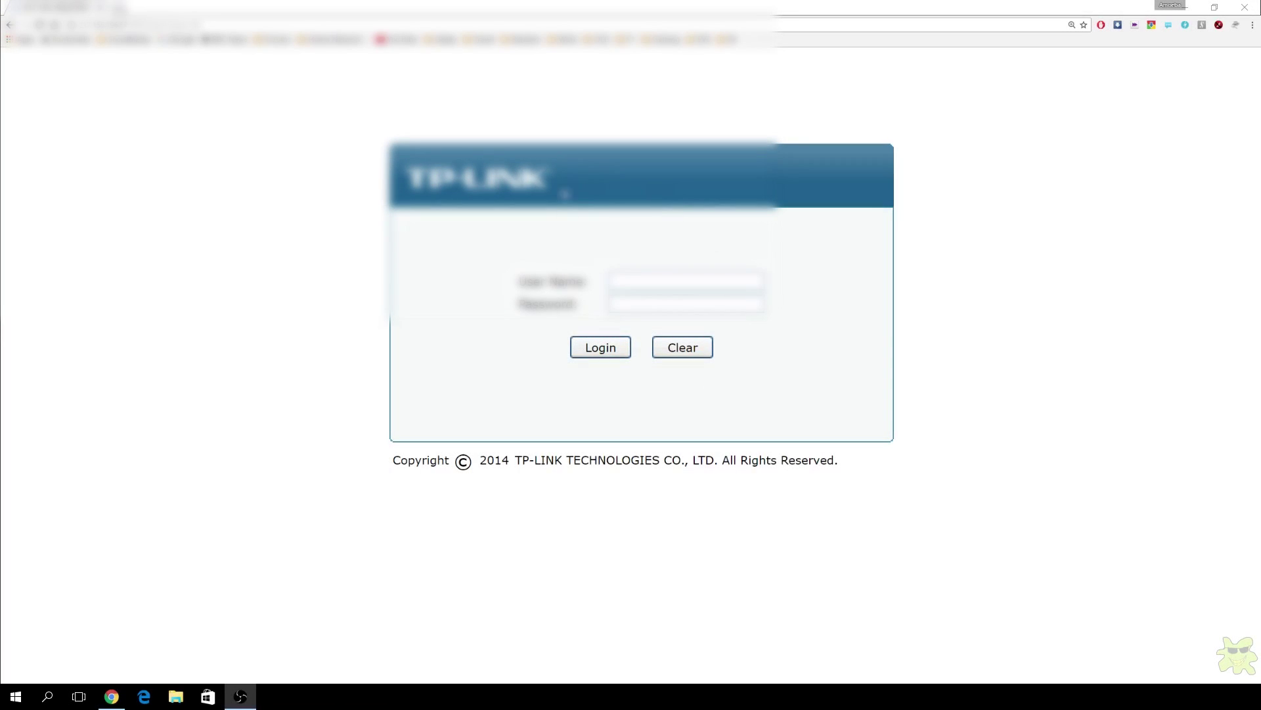
# Log in to the TL-ER5120 admin with the administrator user name and password.
pyautogui.click(658, 288)
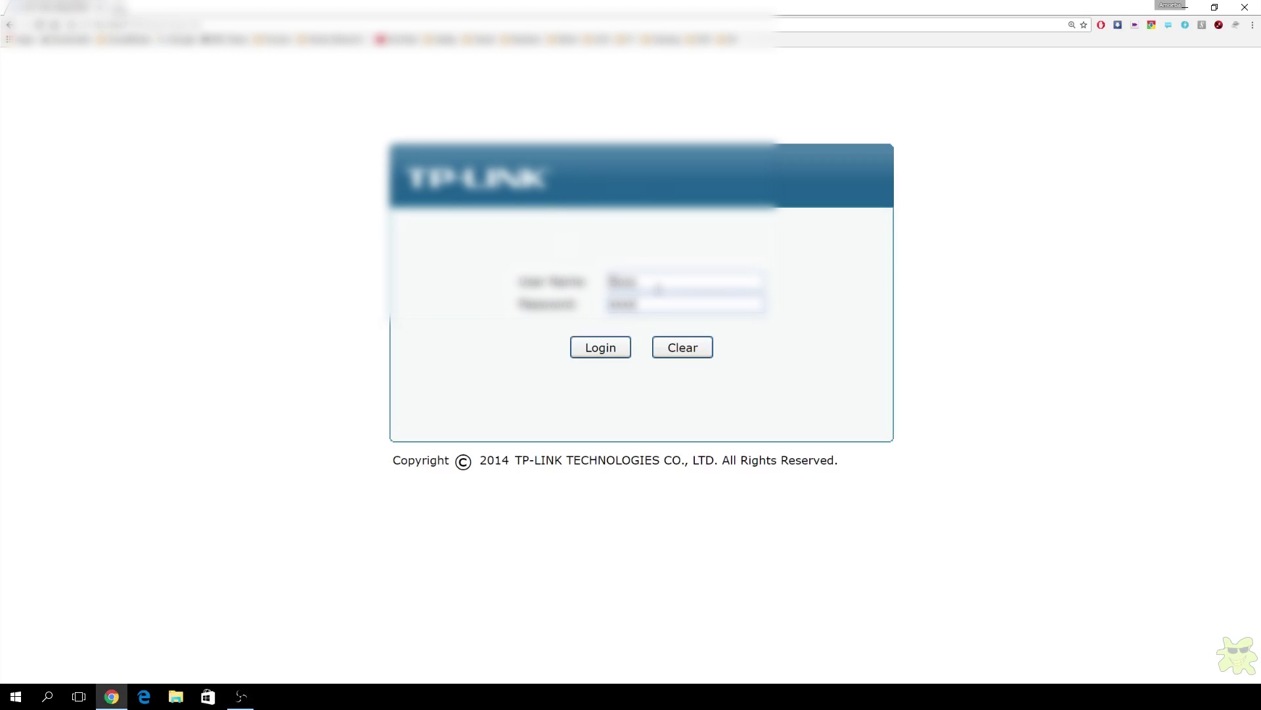
pyautogui.press('Return')
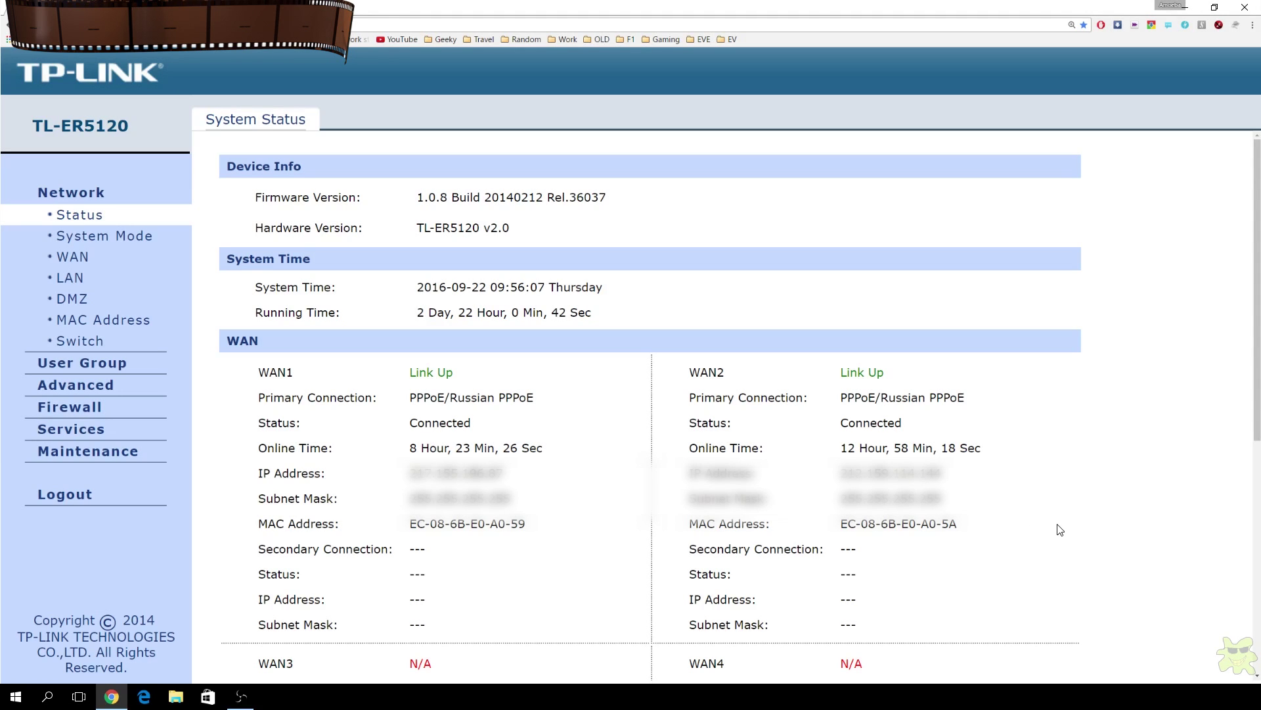
pyautogui.scroll(-5, 1060, 530)
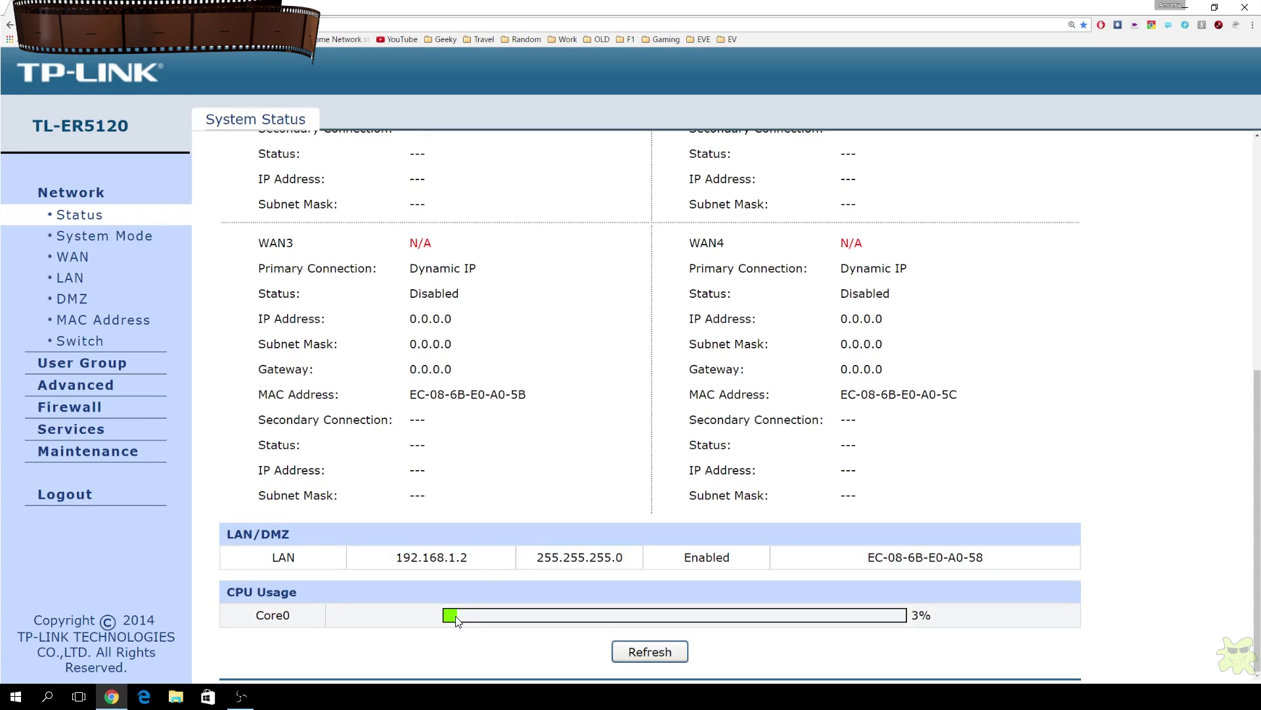
# Open System Mode and WAN settings, choosing PPPoE/Russian PPPoE as the connection type.
pyautogui.click(128, 245)
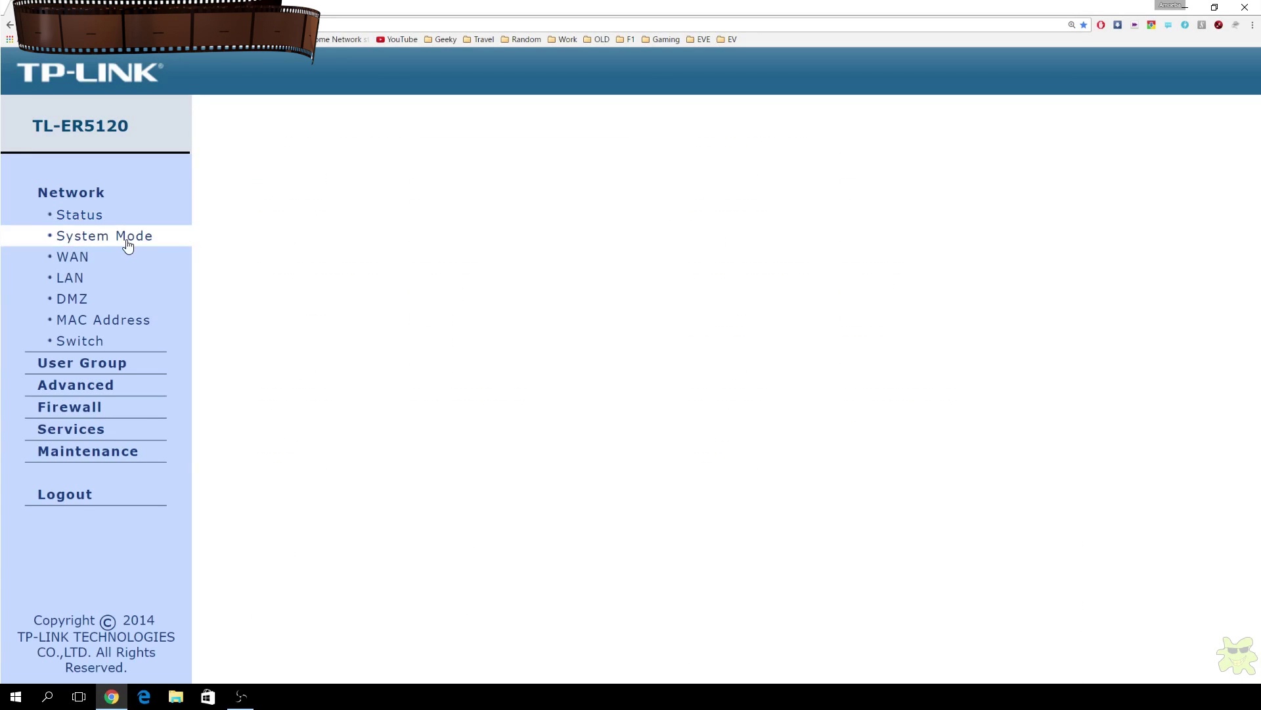
pyautogui.click(95, 260)
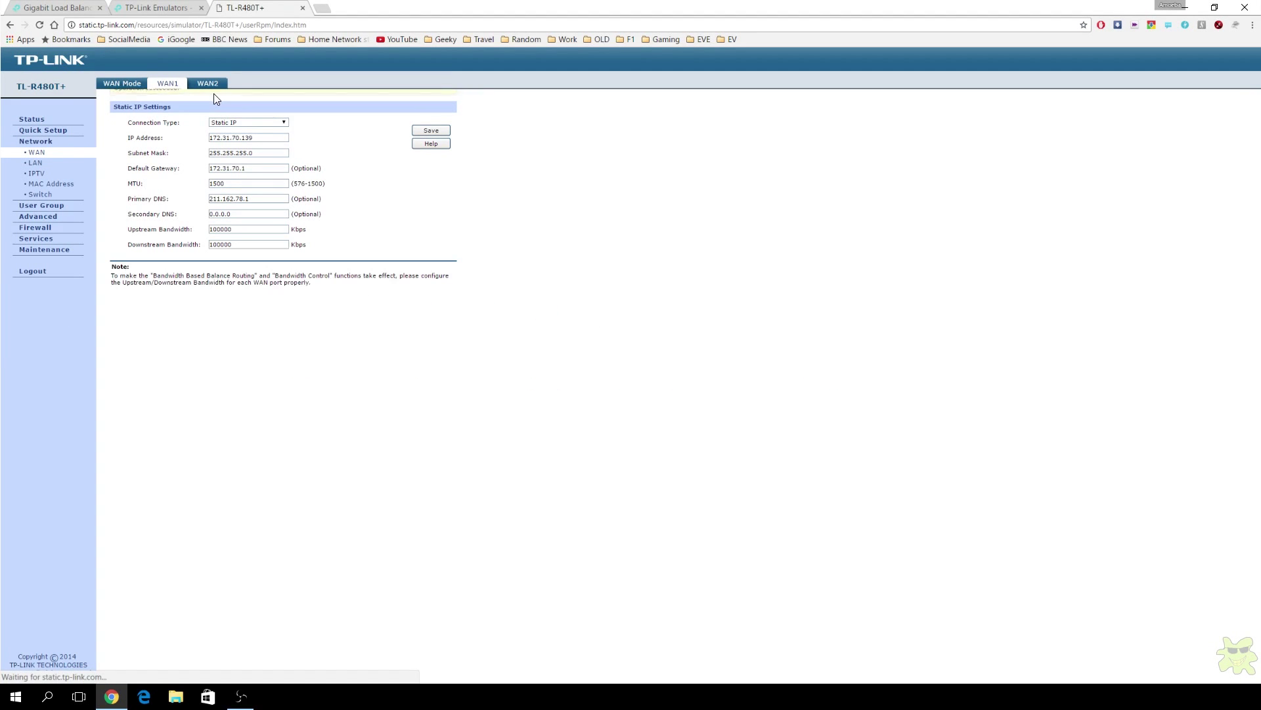
pyautogui.click(247, 122)
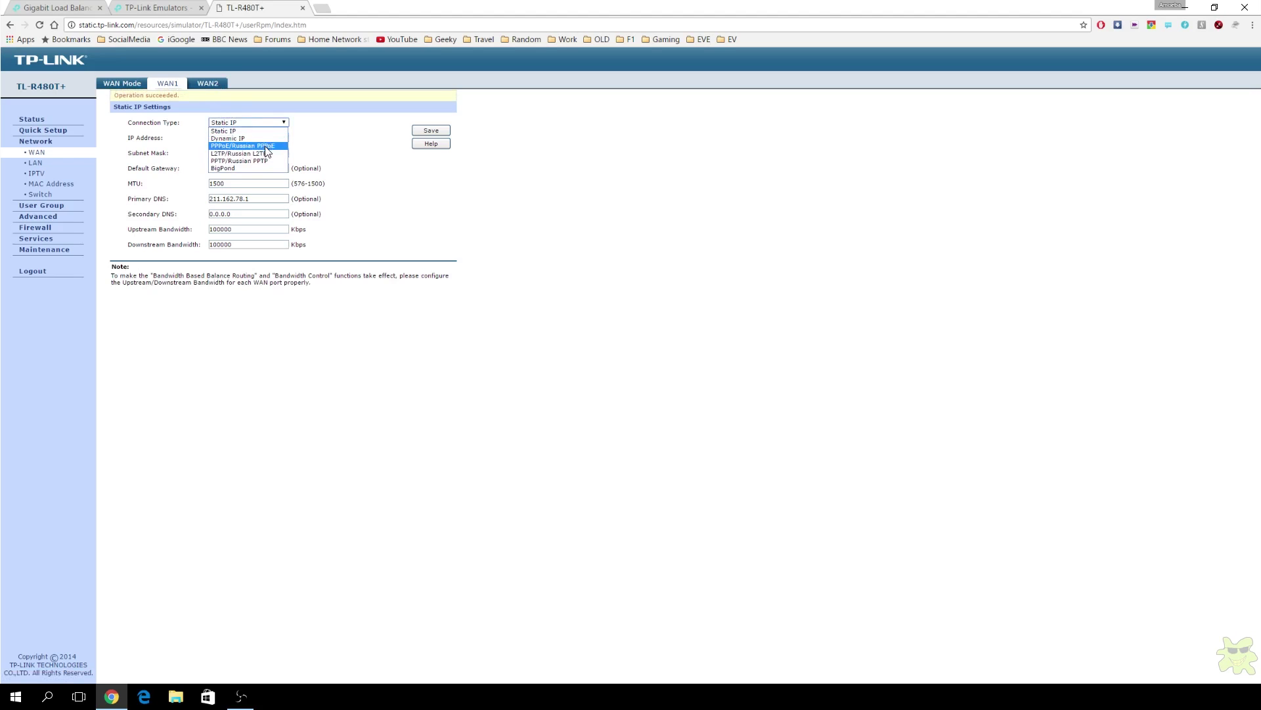
pyautogui.click(266, 146)
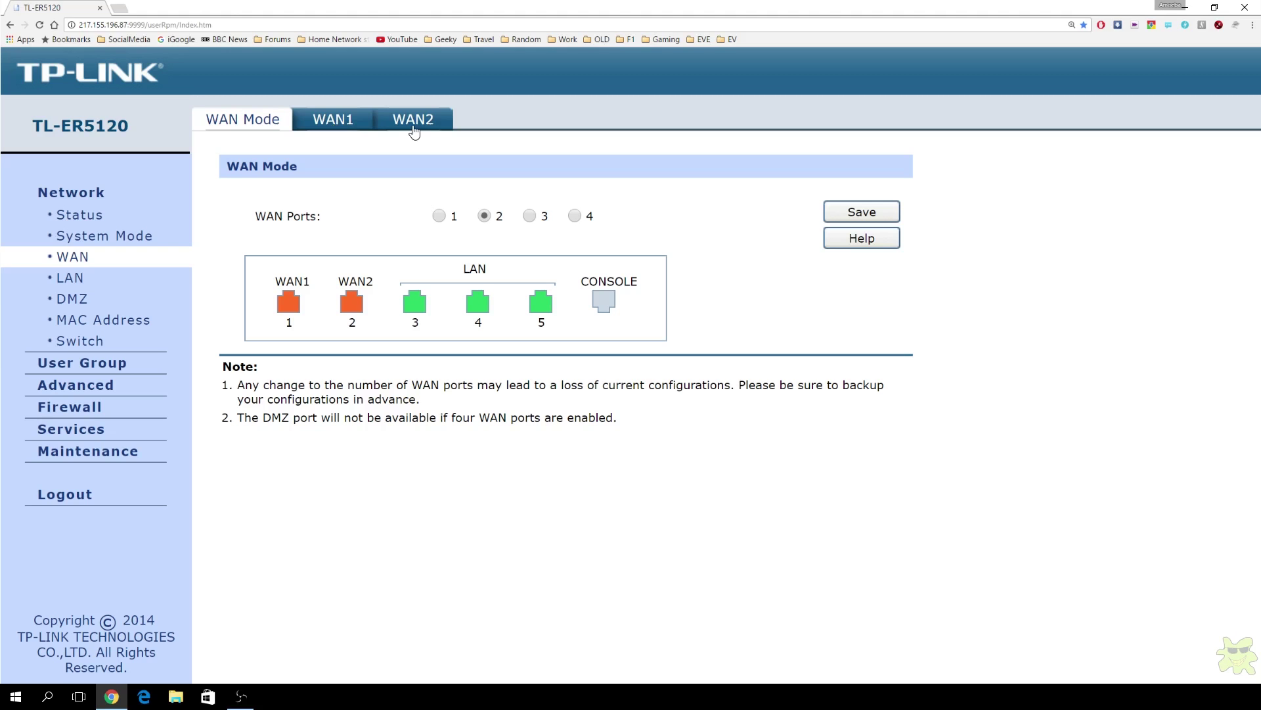
# View Traffic Control, then the per-IP and per-interface traffic statistics.
pyautogui.click(100, 389)
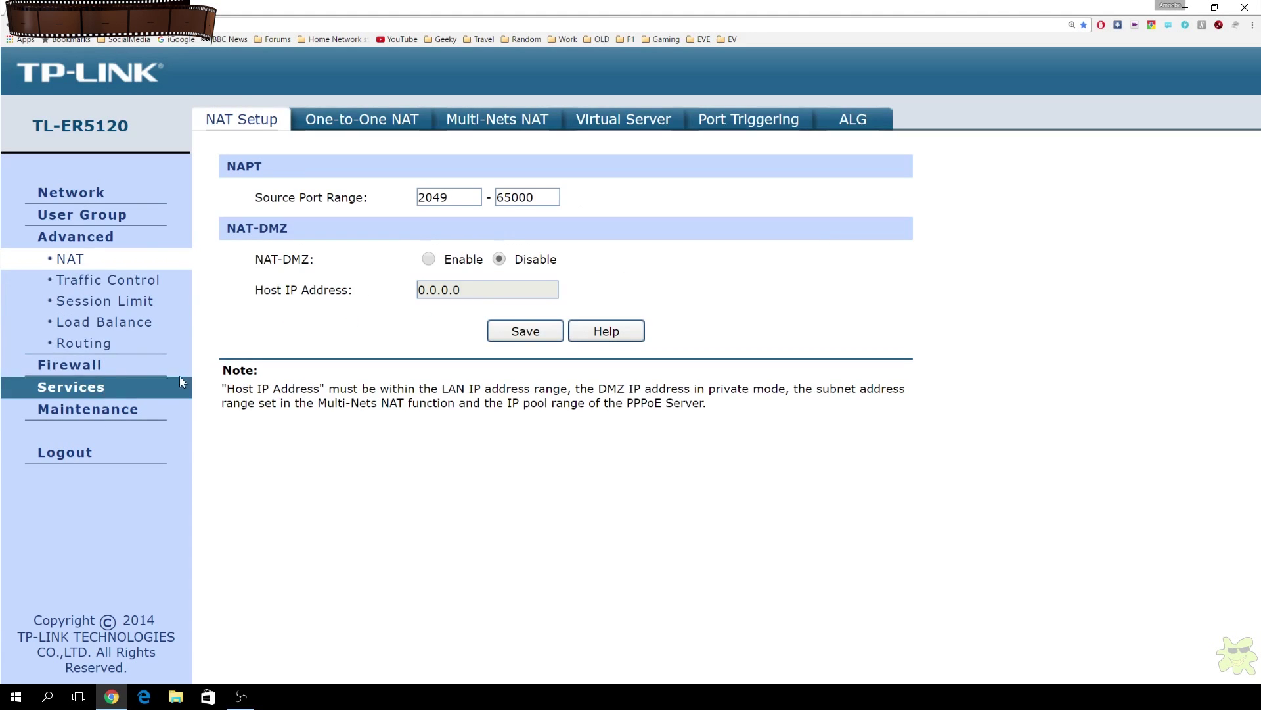
pyautogui.click(105, 280)
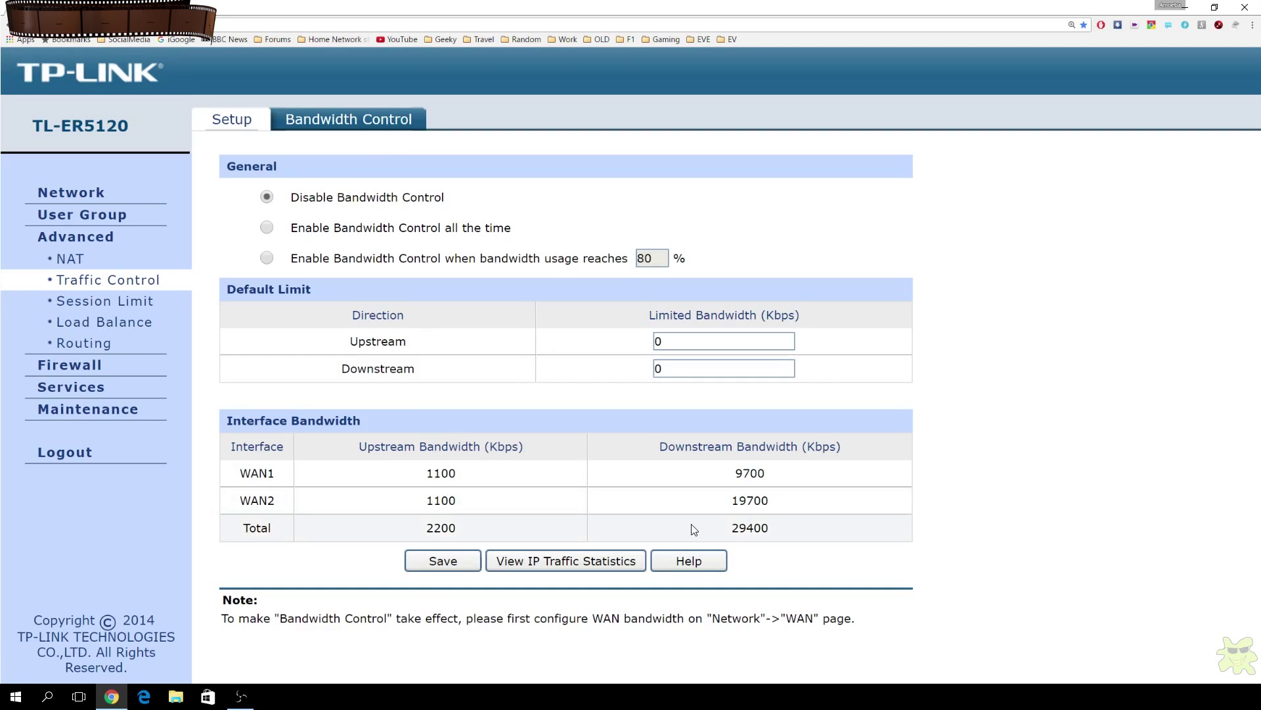
pyautogui.click(569, 558)
pyautogui.scroll(-10, 570, 556)
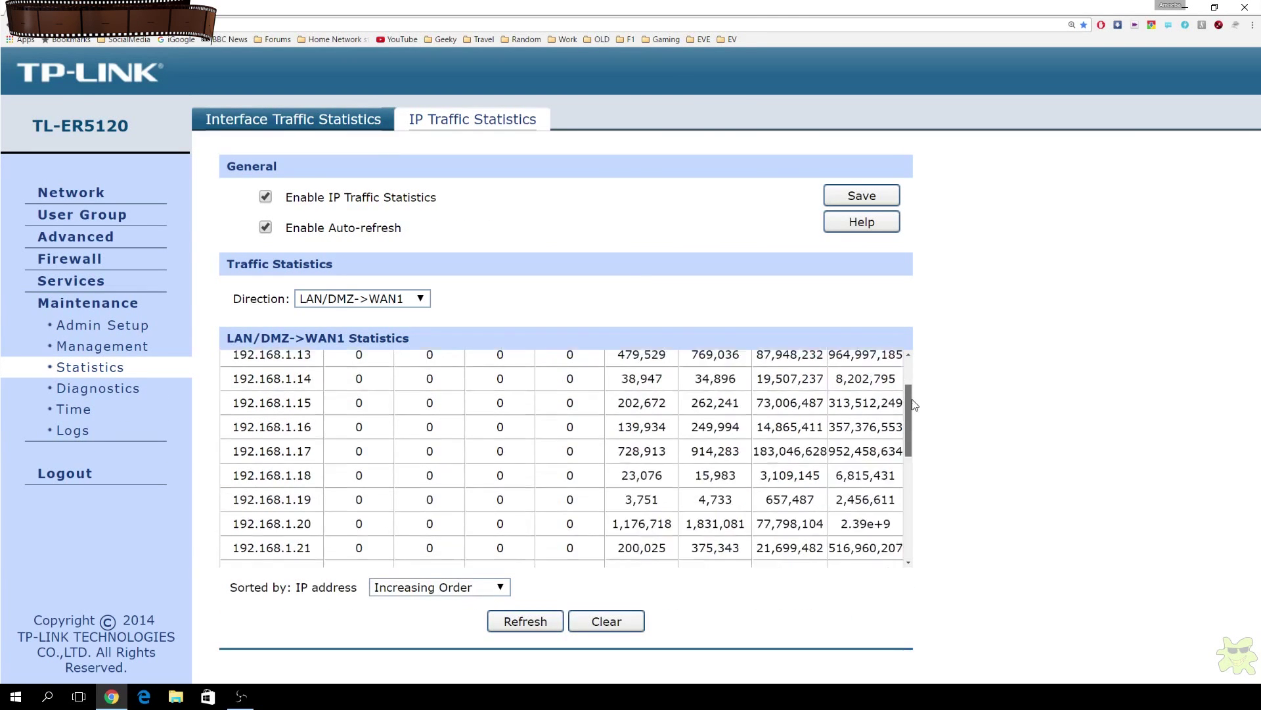
pyautogui.click(361, 128)
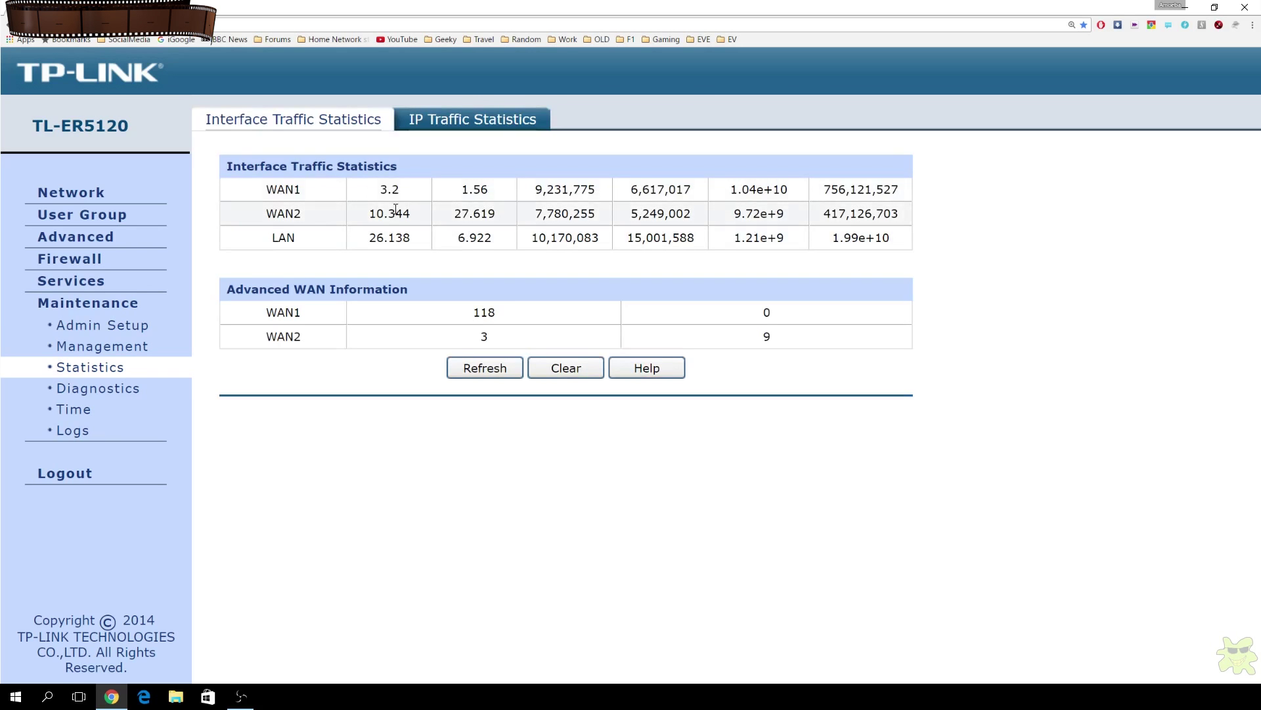
# Browse Load Balance's policy routing, link backup and protocol tabs, then the Firewall section.
pyautogui.click(75, 237)
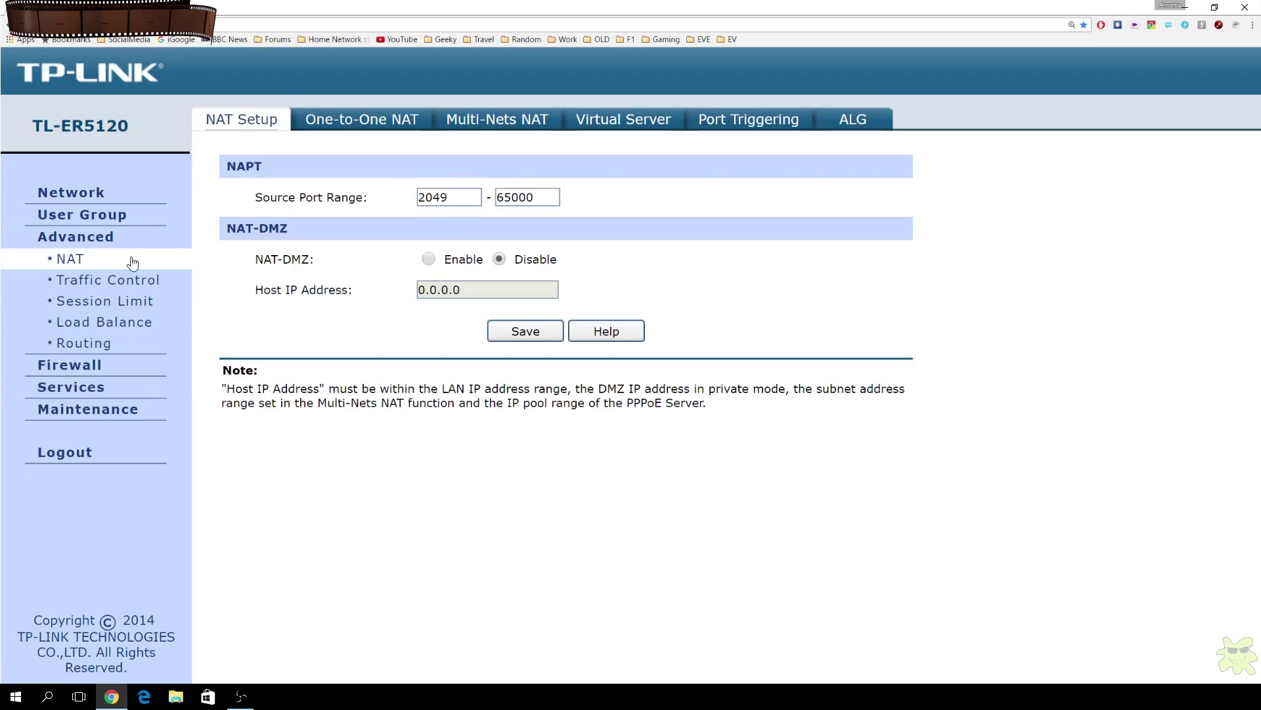
pyautogui.click(121, 317)
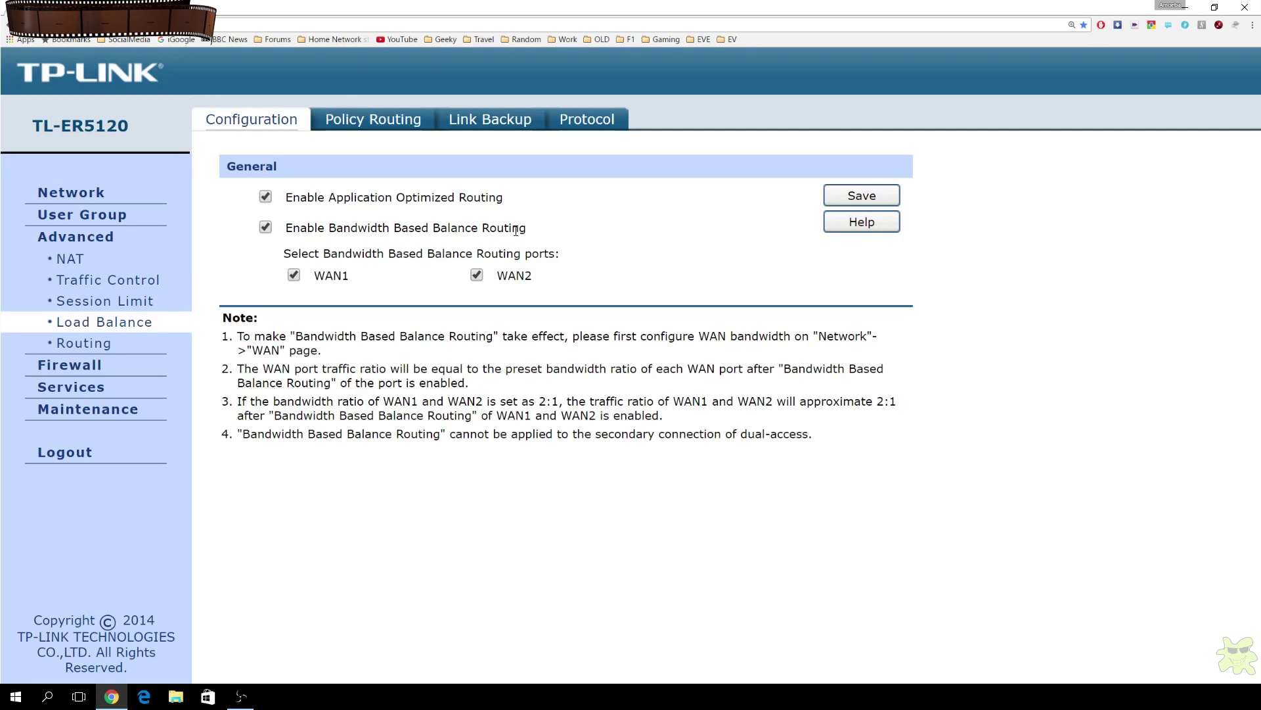
pyautogui.click(378, 127)
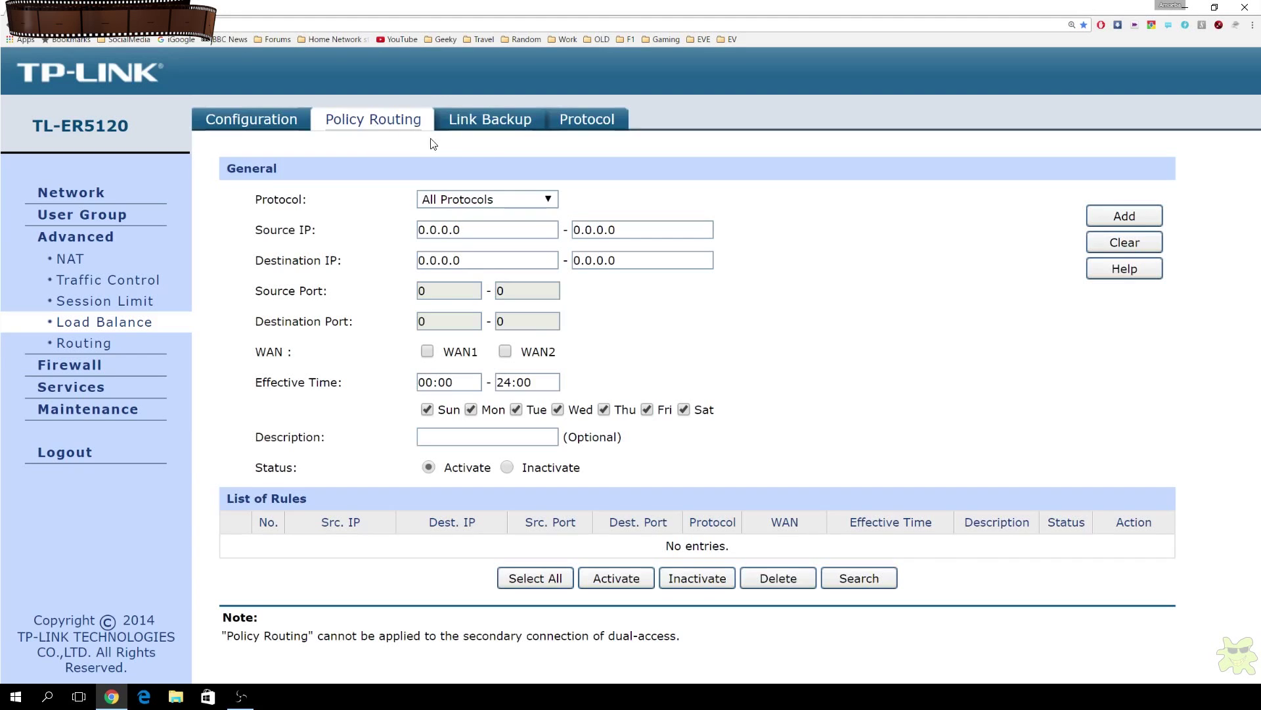
pyautogui.click(502, 127)
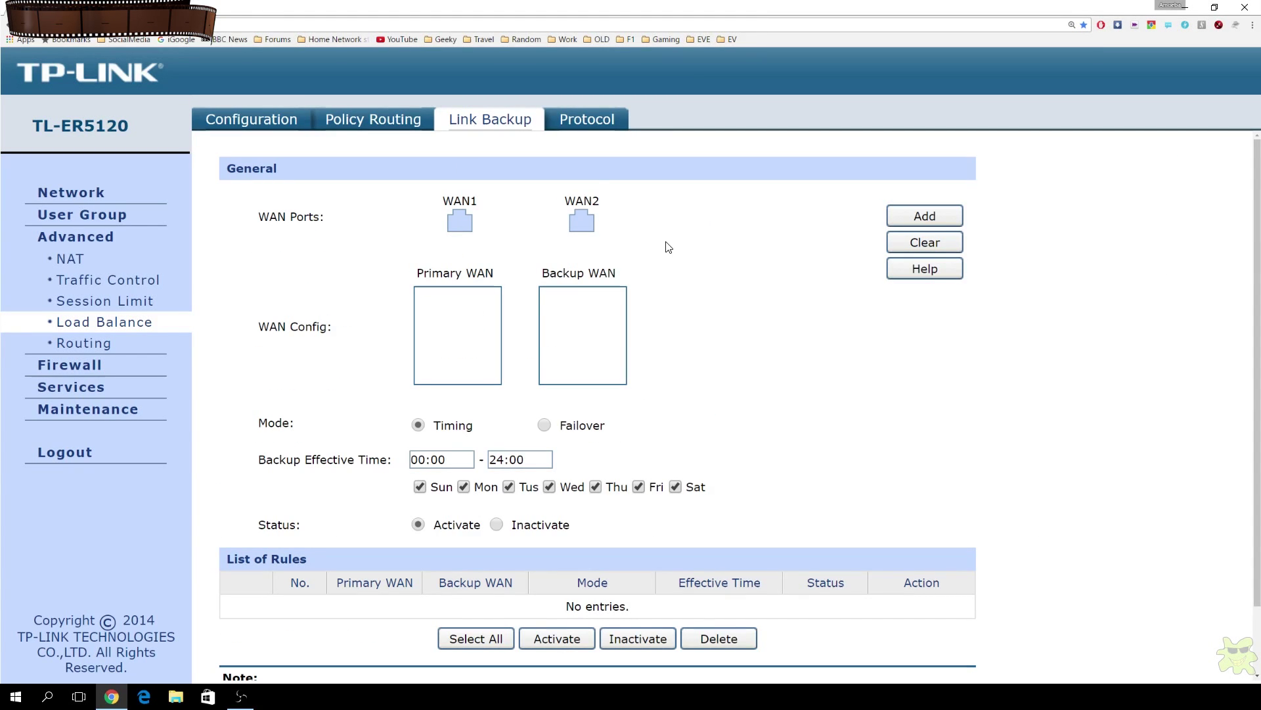
pyautogui.click(588, 121)
pyautogui.click(264, 124)
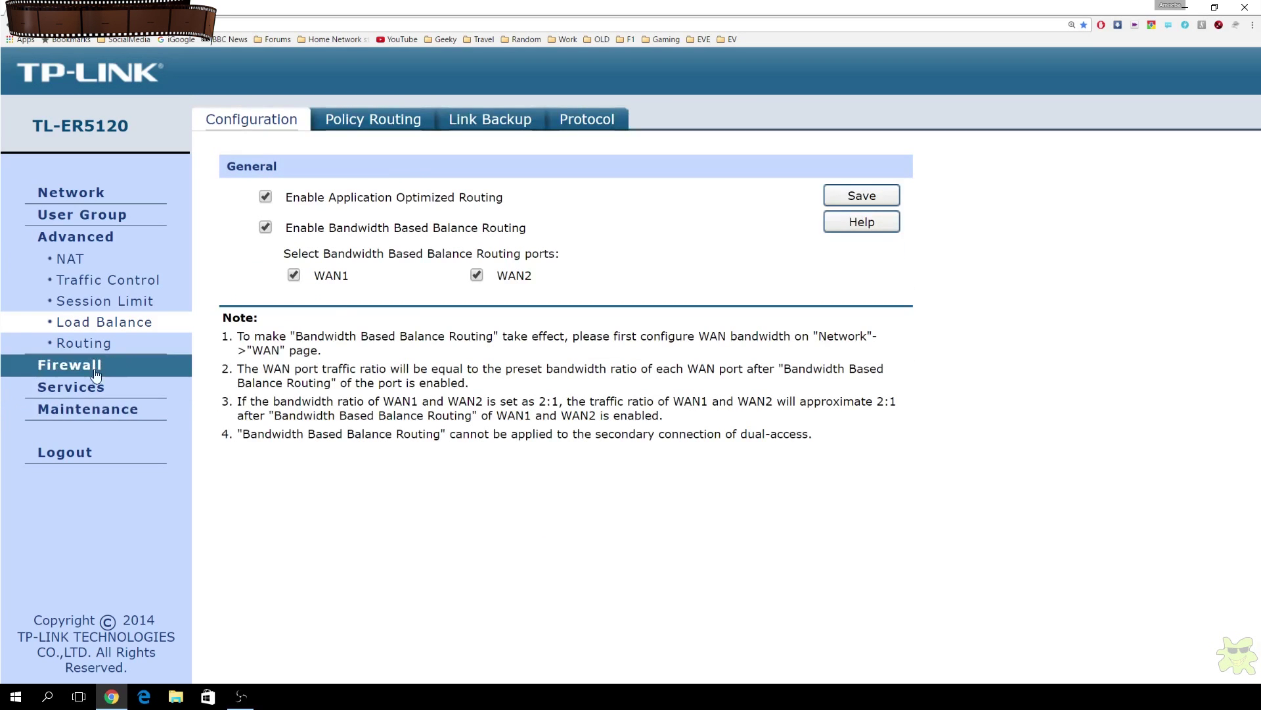
pyautogui.click(69, 365)
# Check Admin Setup's remote management list, then the Management, Statistics and Diagnostics pages.
pyautogui.click(92, 409)
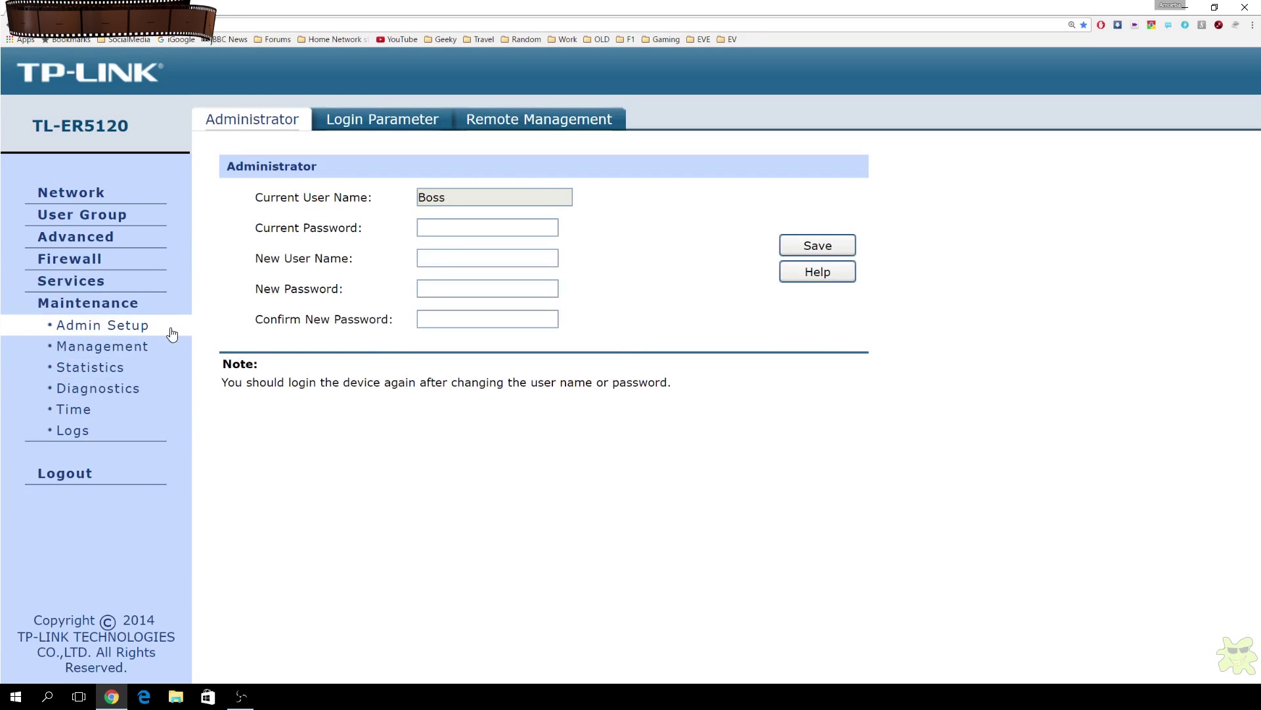
pyautogui.click(546, 126)
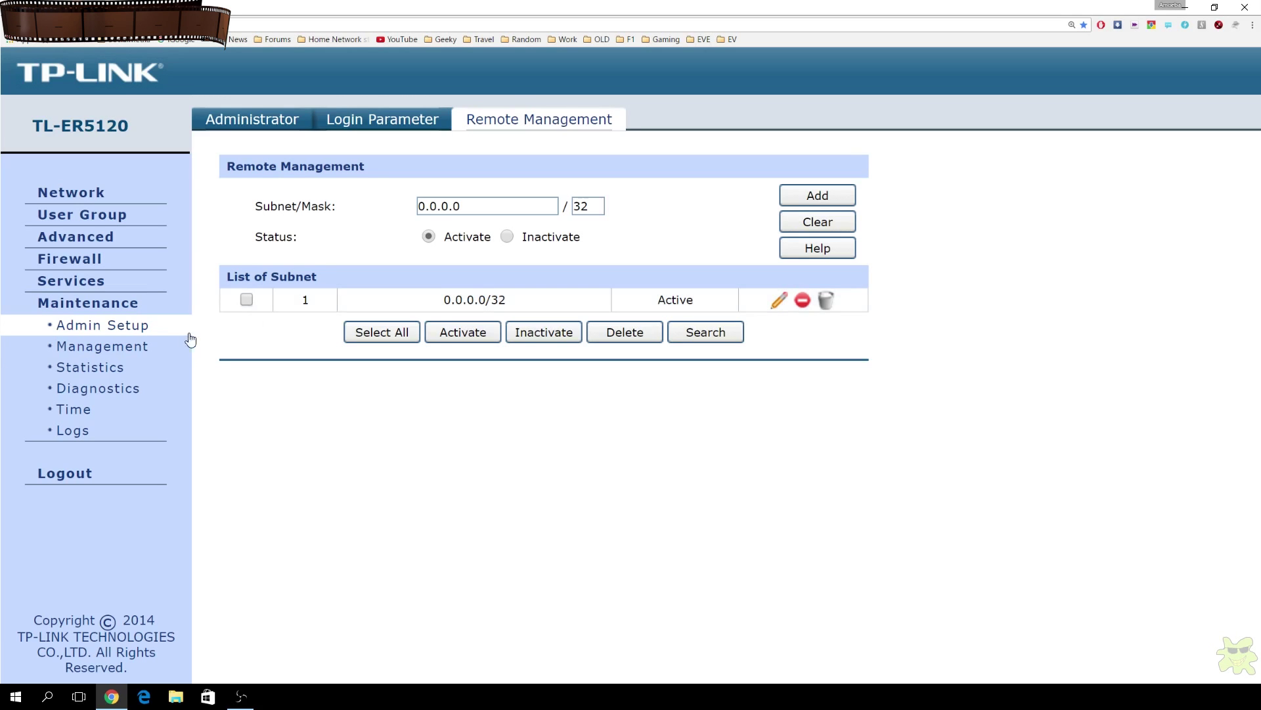
pyautogui.click(129, 354)
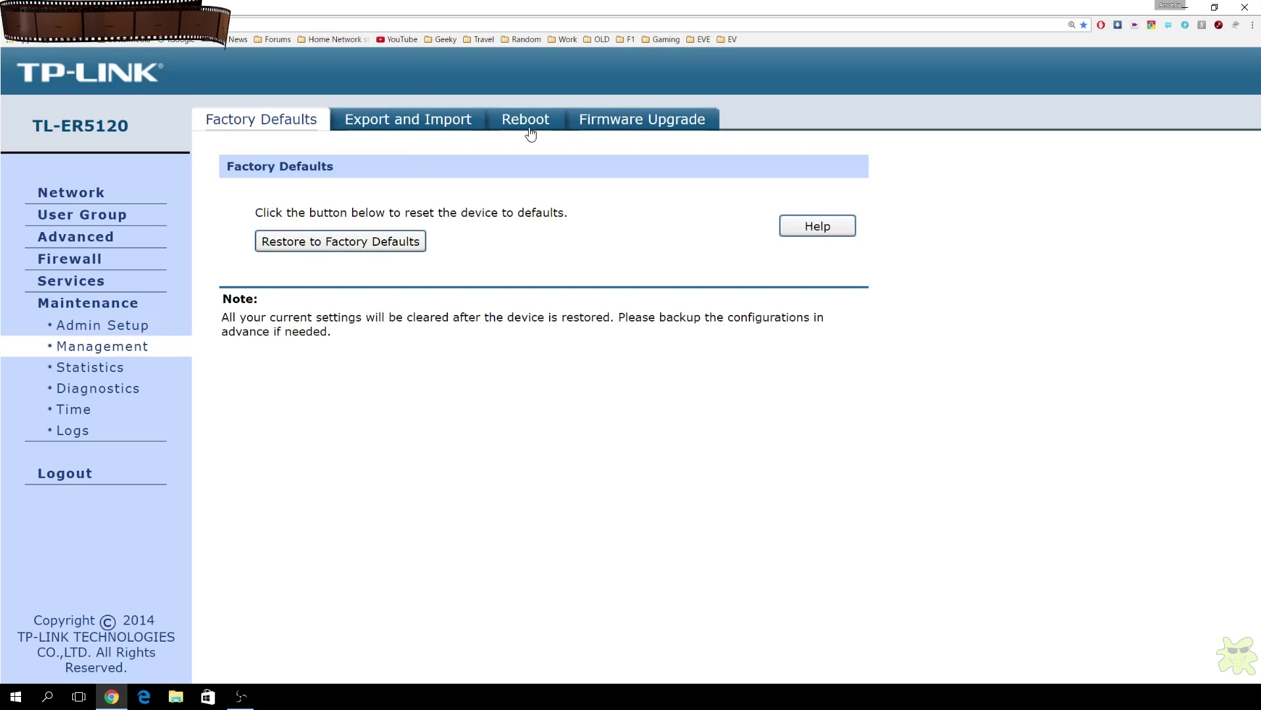
pyautogui.click(117, 370)
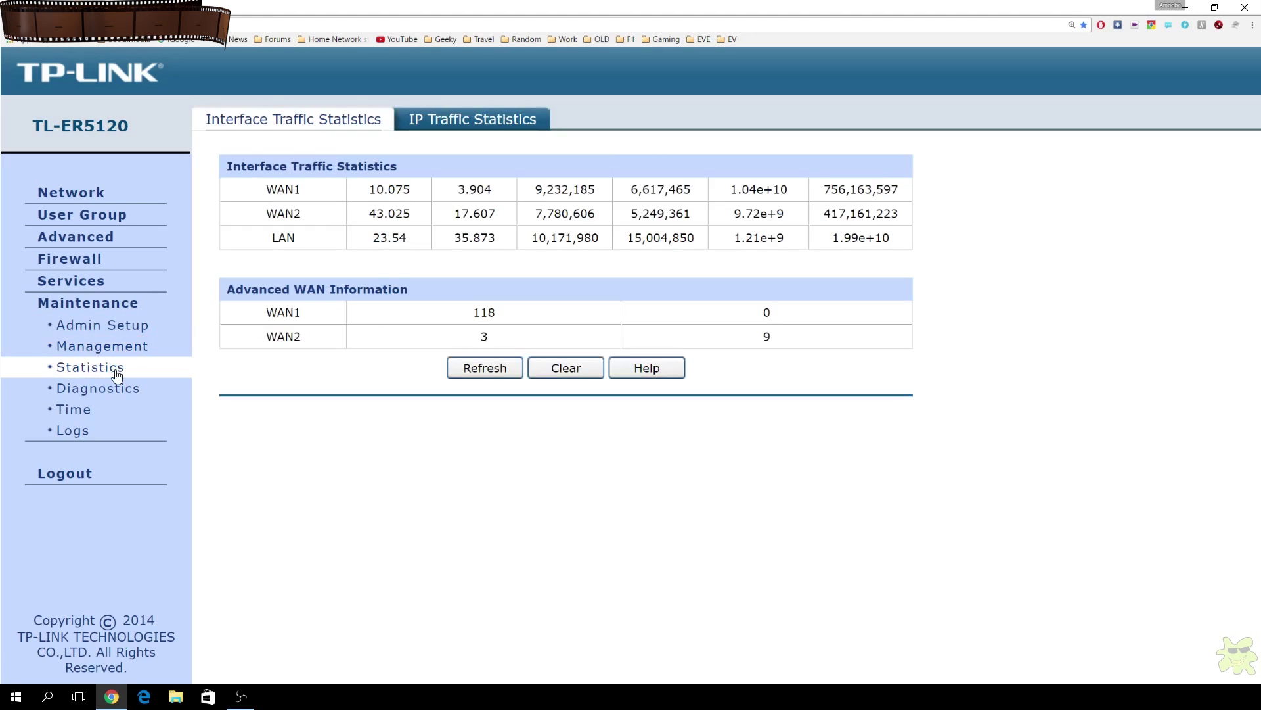
pyautogui.click(105, 388)
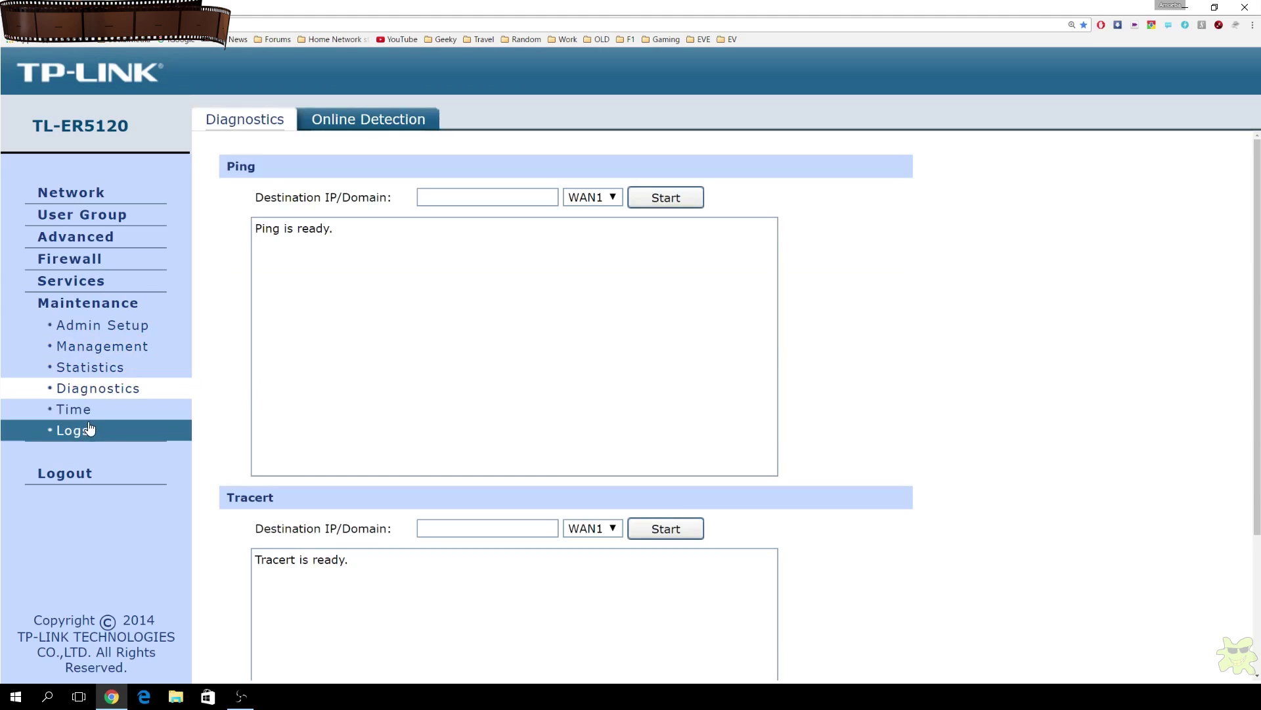
# Ping bbc.co.uk from the Diagnostics page.
pyautogui.click(439, 197)
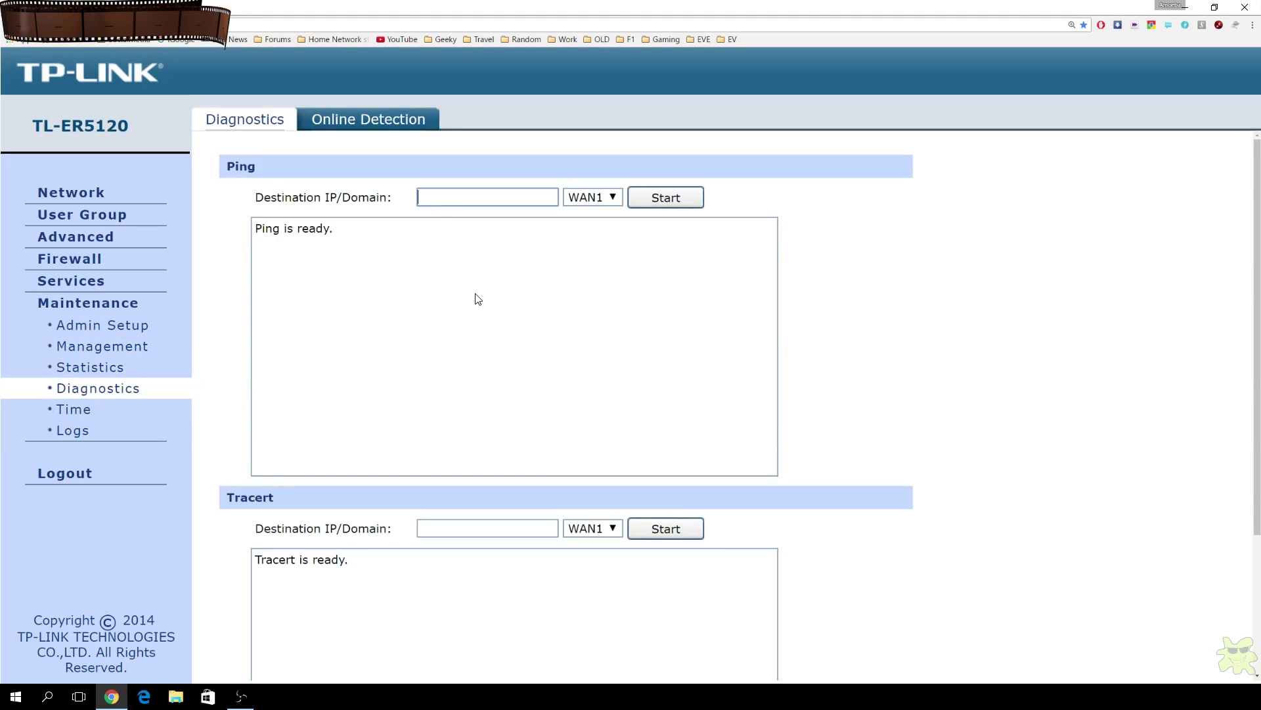
pyautogui.write('bbc.co.uk')
pyautogui.click(677, 200)
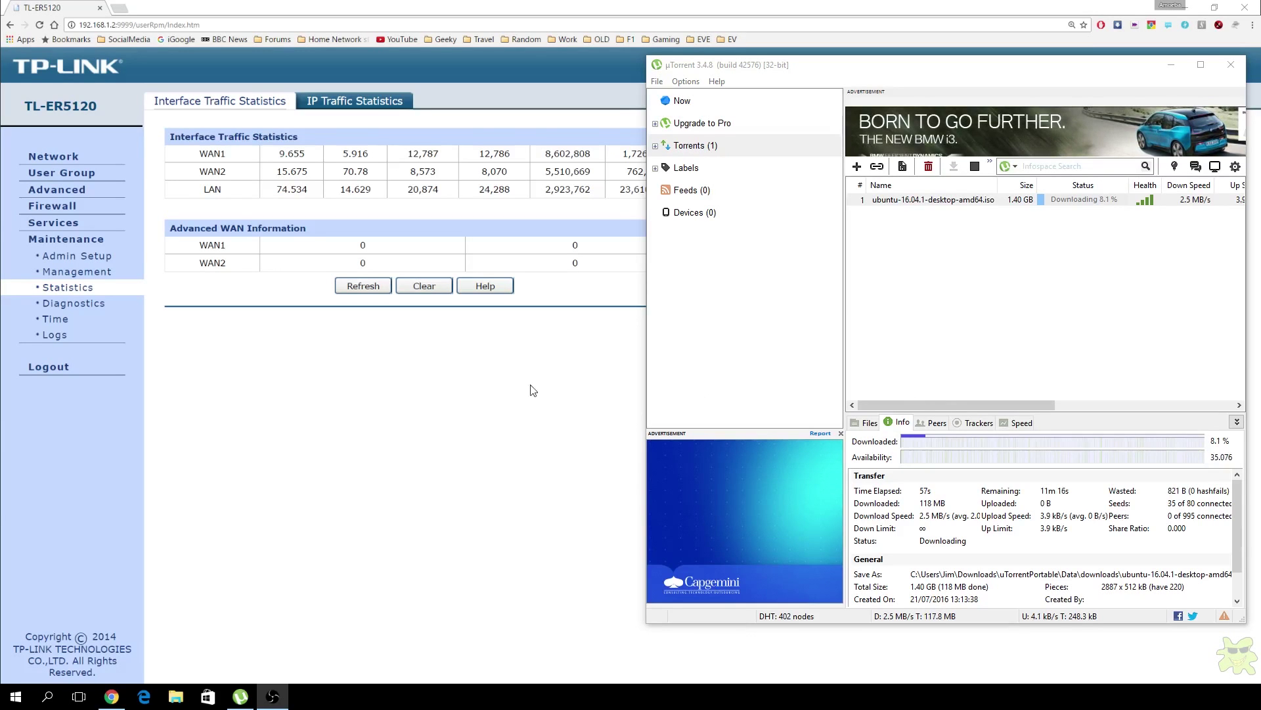
# Show the statistics help notes aside and keep a widened uTorrent window over the table.
pyautogui.click(485, 287)
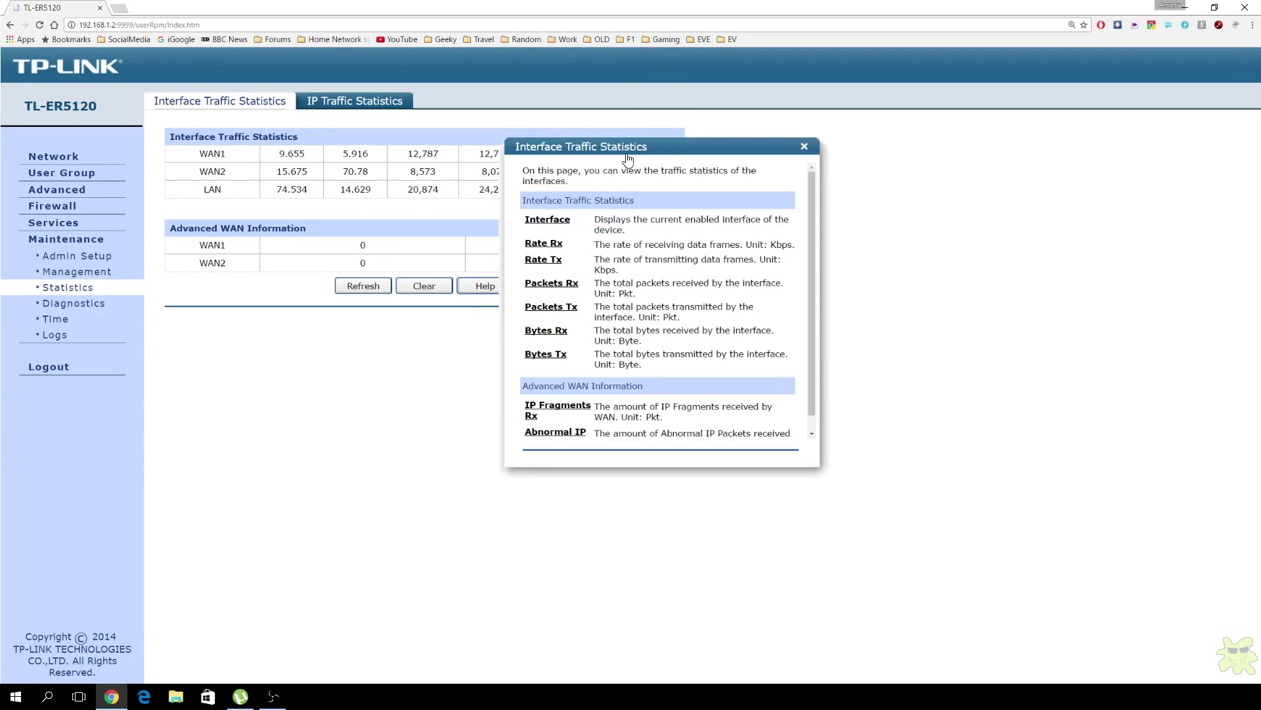
pyautogui.moveTo(629, 161); pyautogui.dragTo(324, 336)
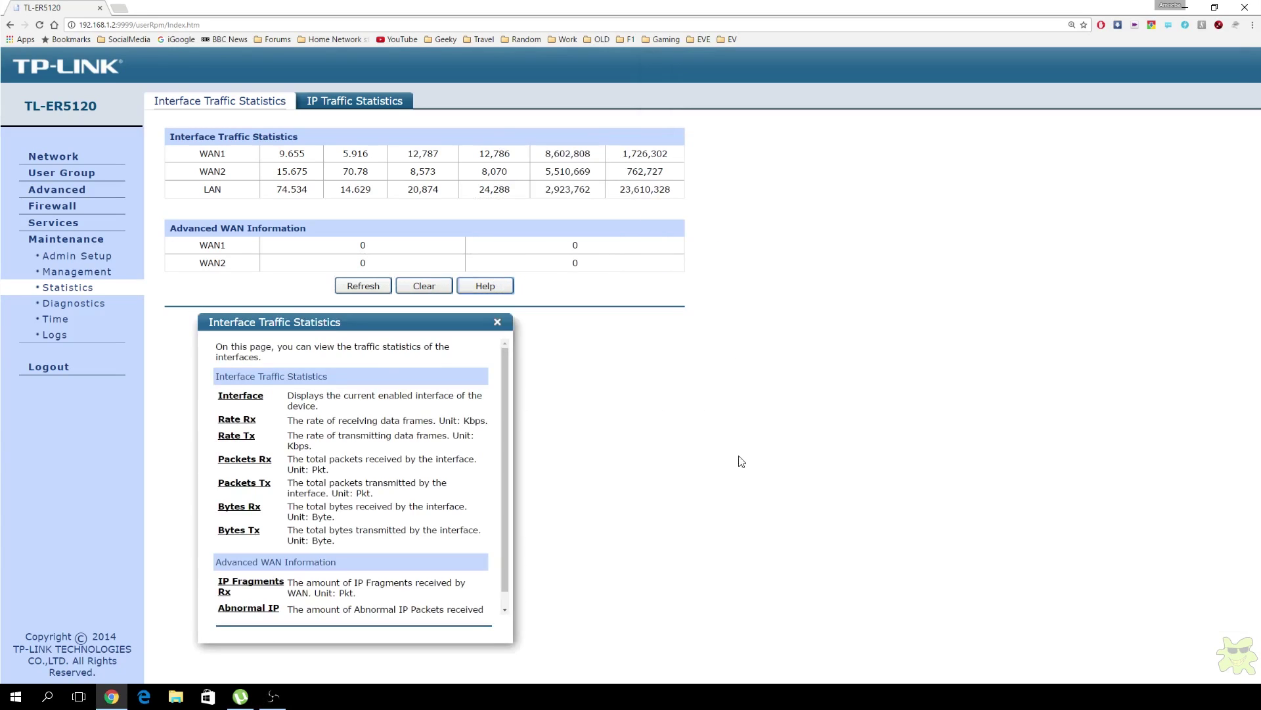
pyautogui.click(242, 700)
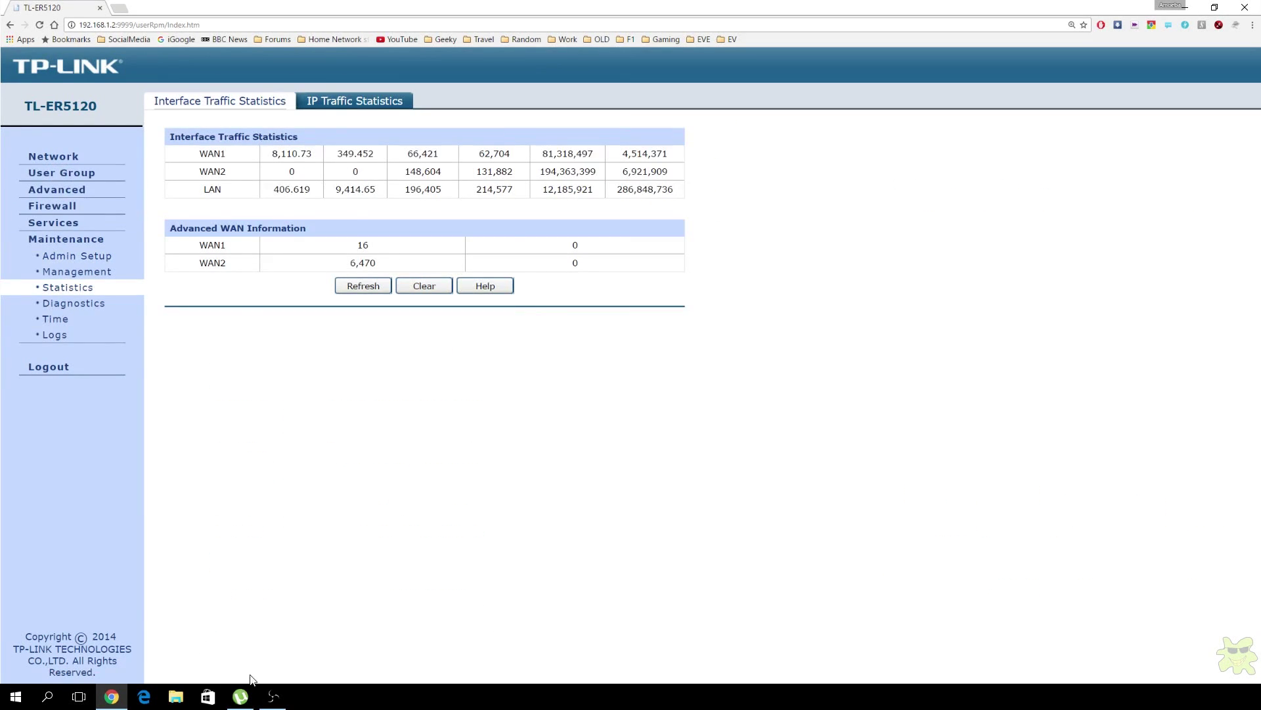
pyautogui.click(241, 696)
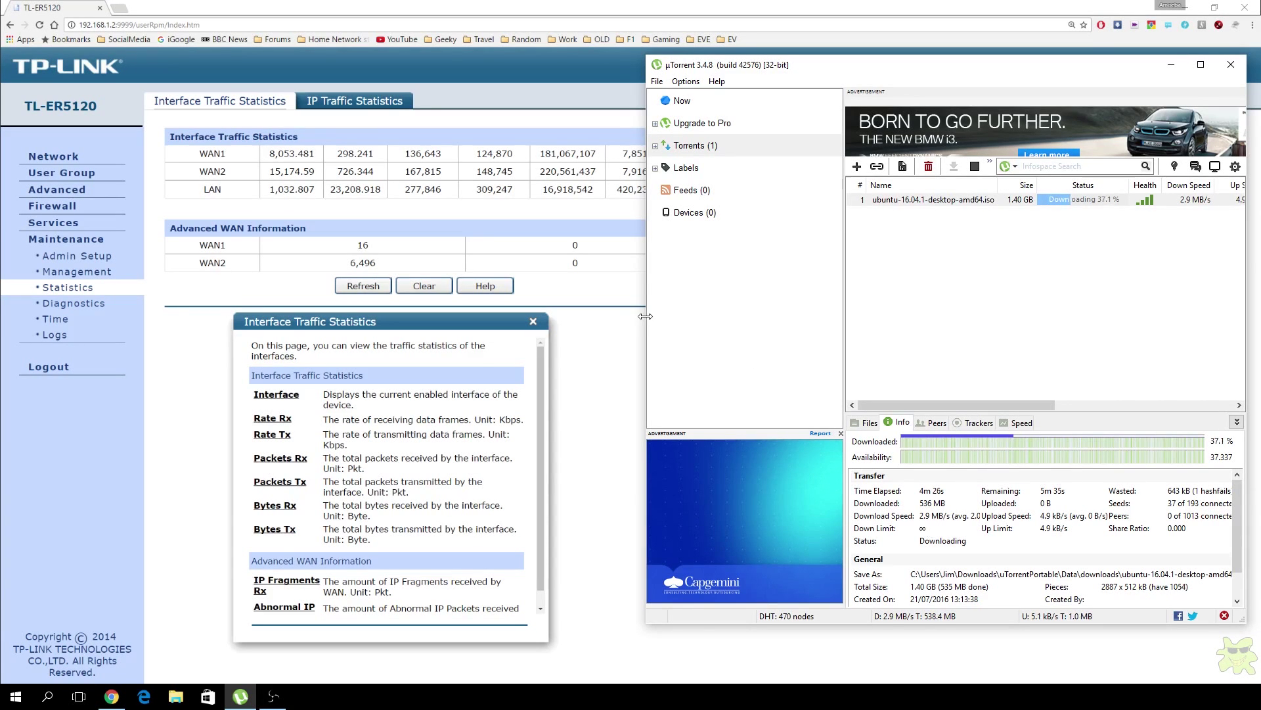
pyautogui.moveTo(646, 317); pyautogui.dragTo(586, 326)
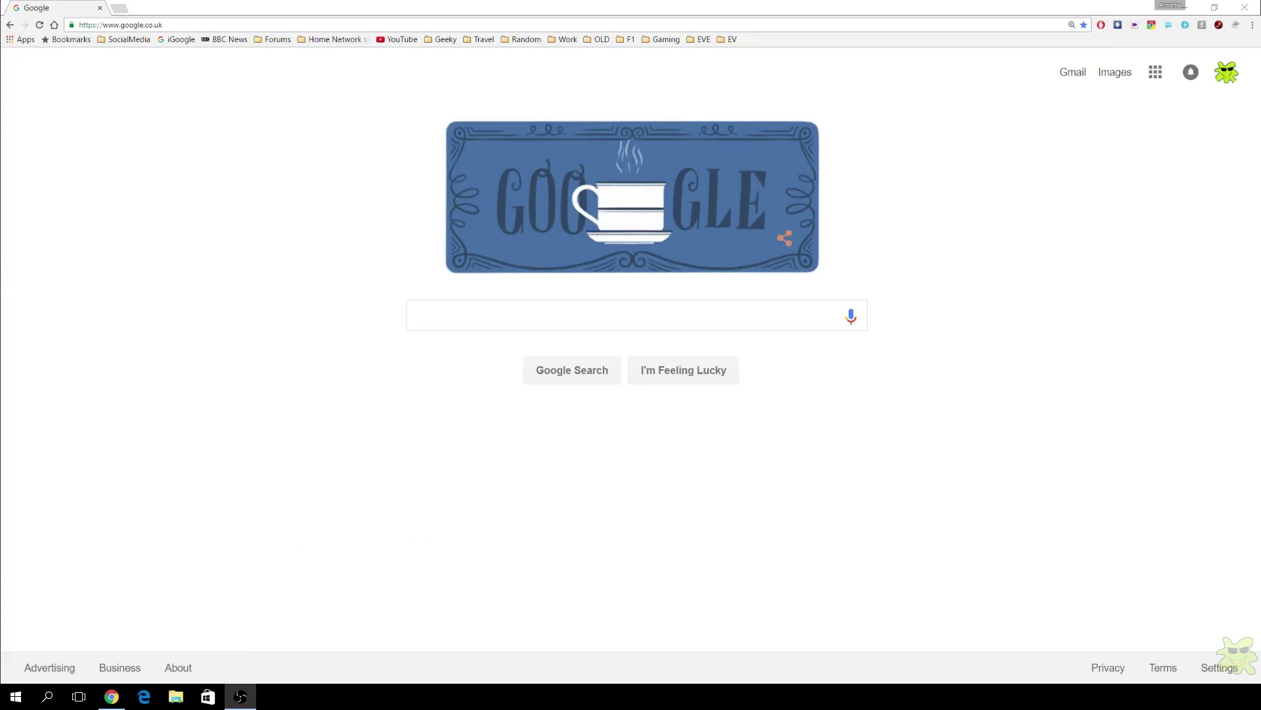
# Search Google for 'tp-link tl-er5120' and open the tp-link.com product result.
pyautogui.click(524, 318)
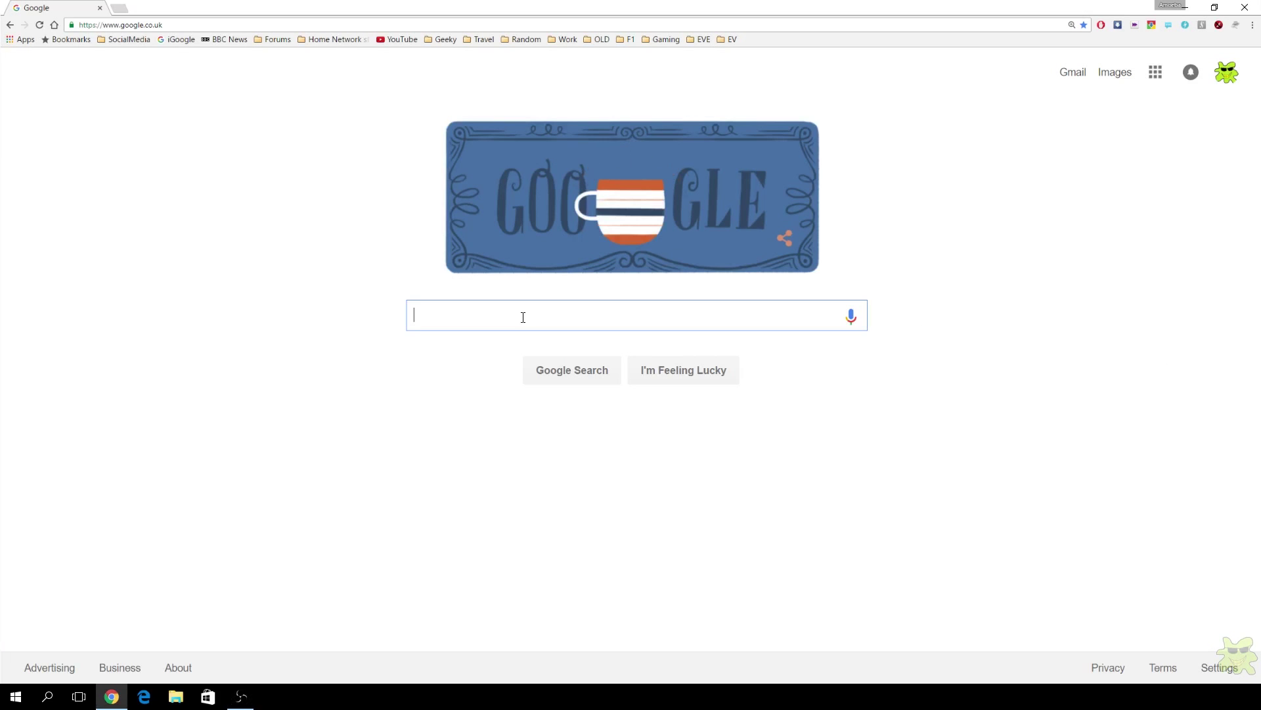
pyautogui.write('tp-link ')
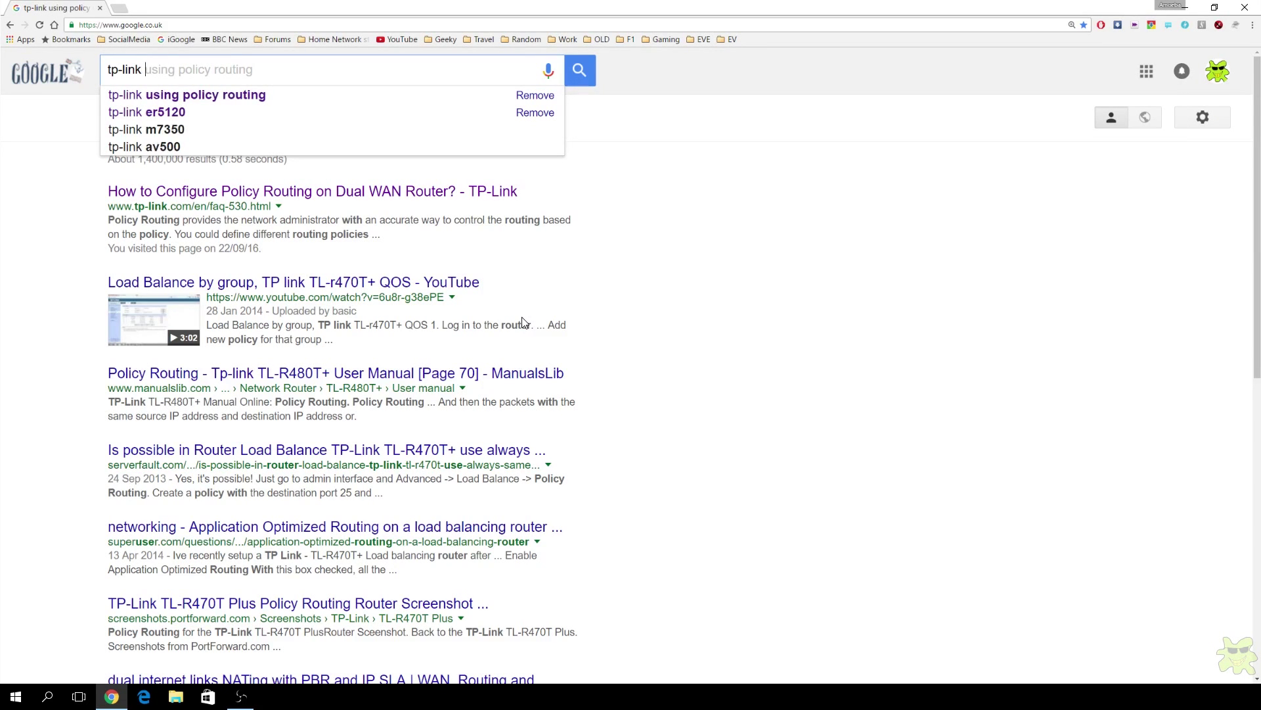
pyautogui.write('tl-er5120')
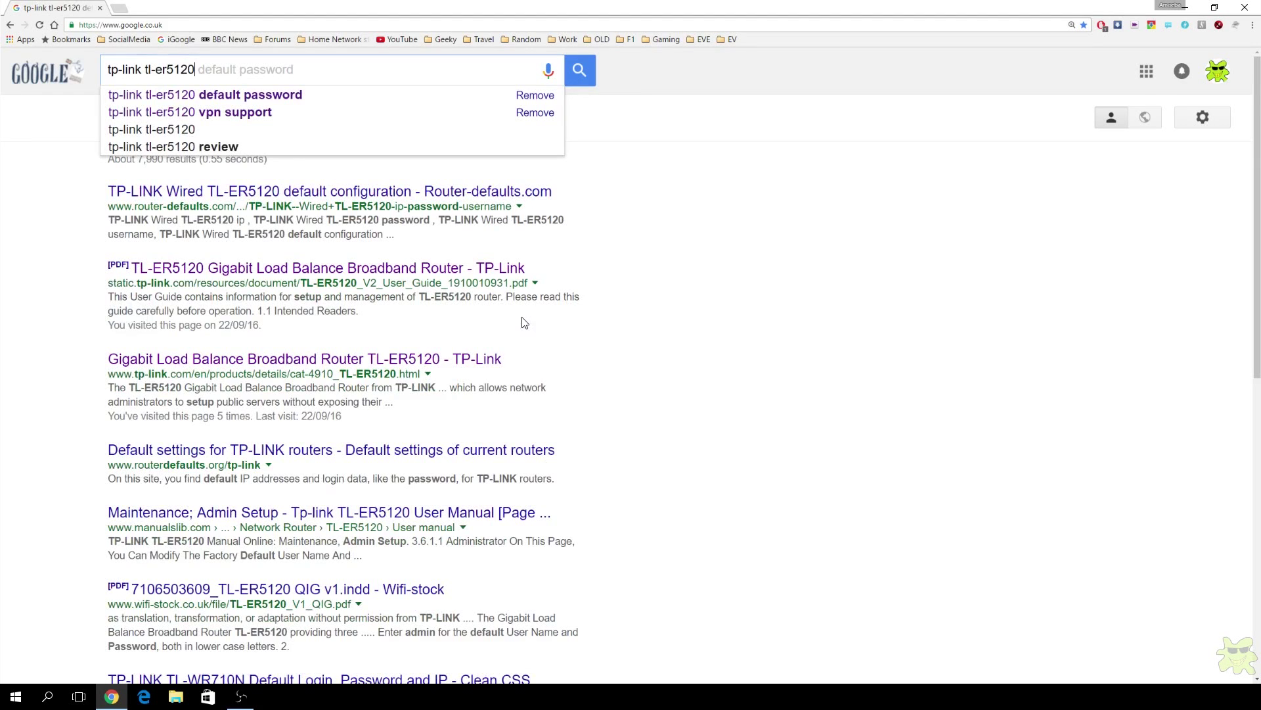
pyautogui.press('Return')
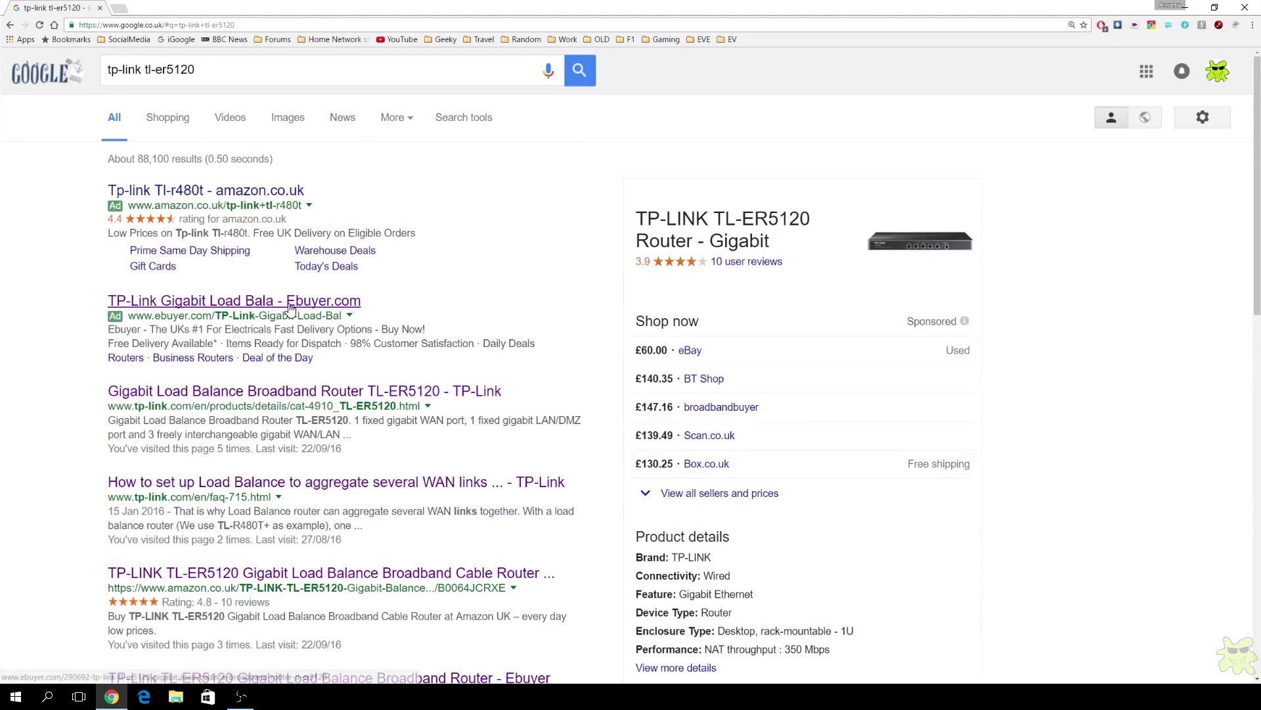
pyautogui.click(322, 395)
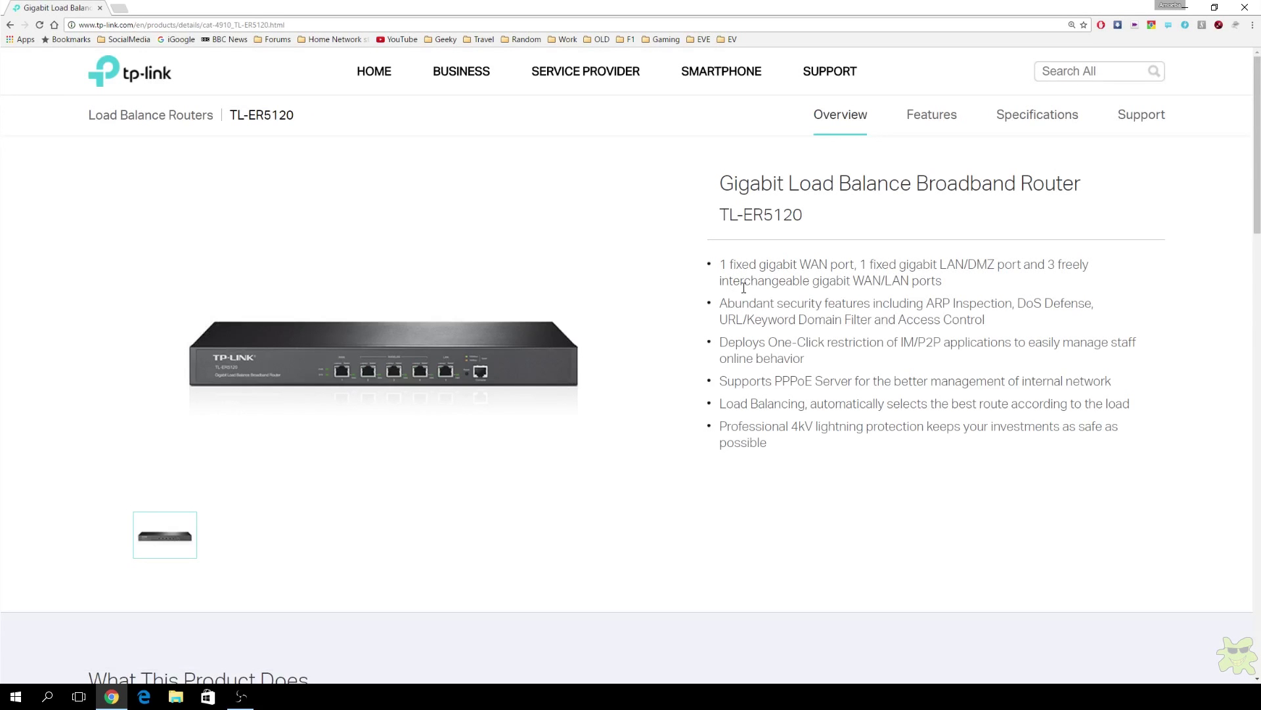
# Scroll the TL-ER5120 Overview and read through its Features list.
pyautogui.scroll(-10, 810, 295)
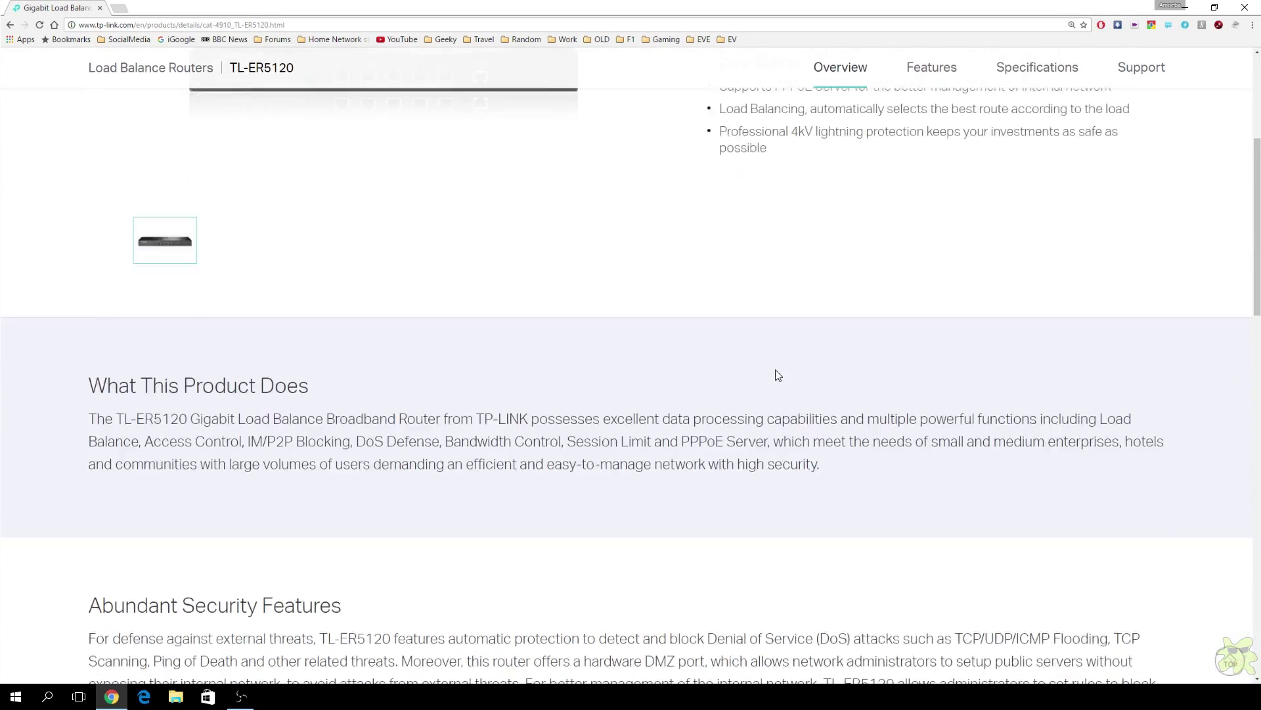
pyautogui.scroll(15, 738, 408)
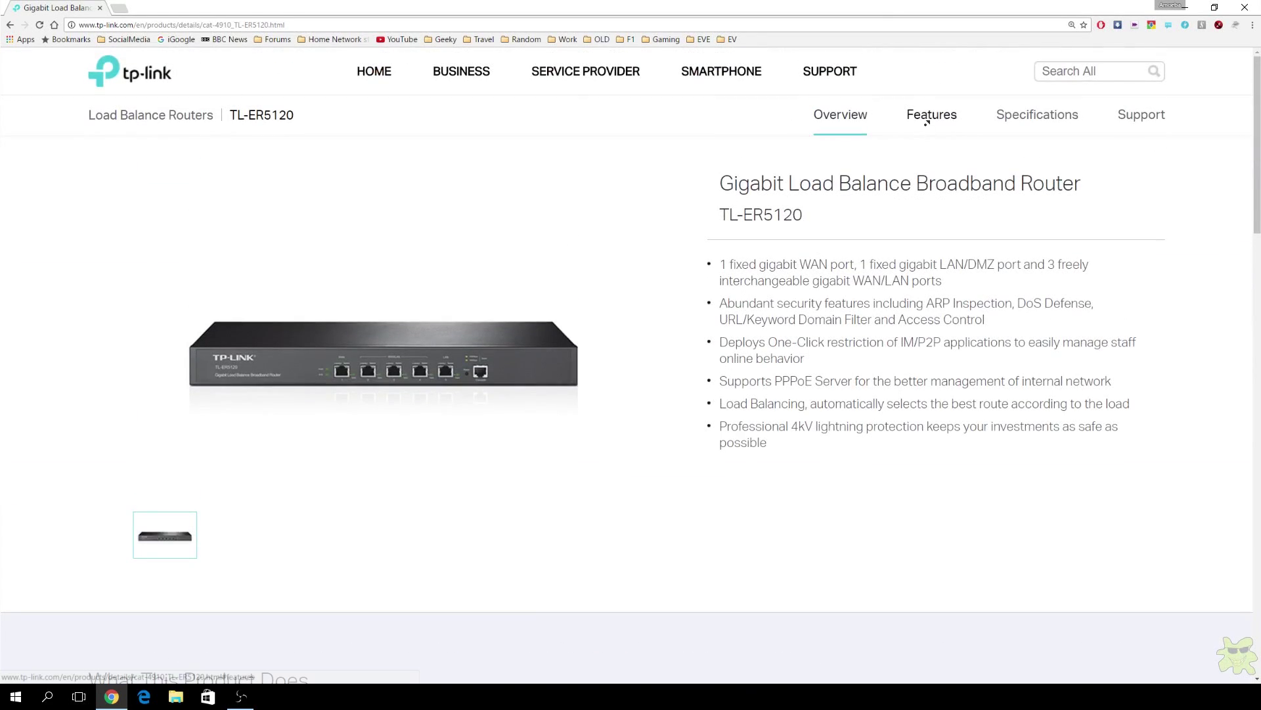
pyautogui.click(927, 127)
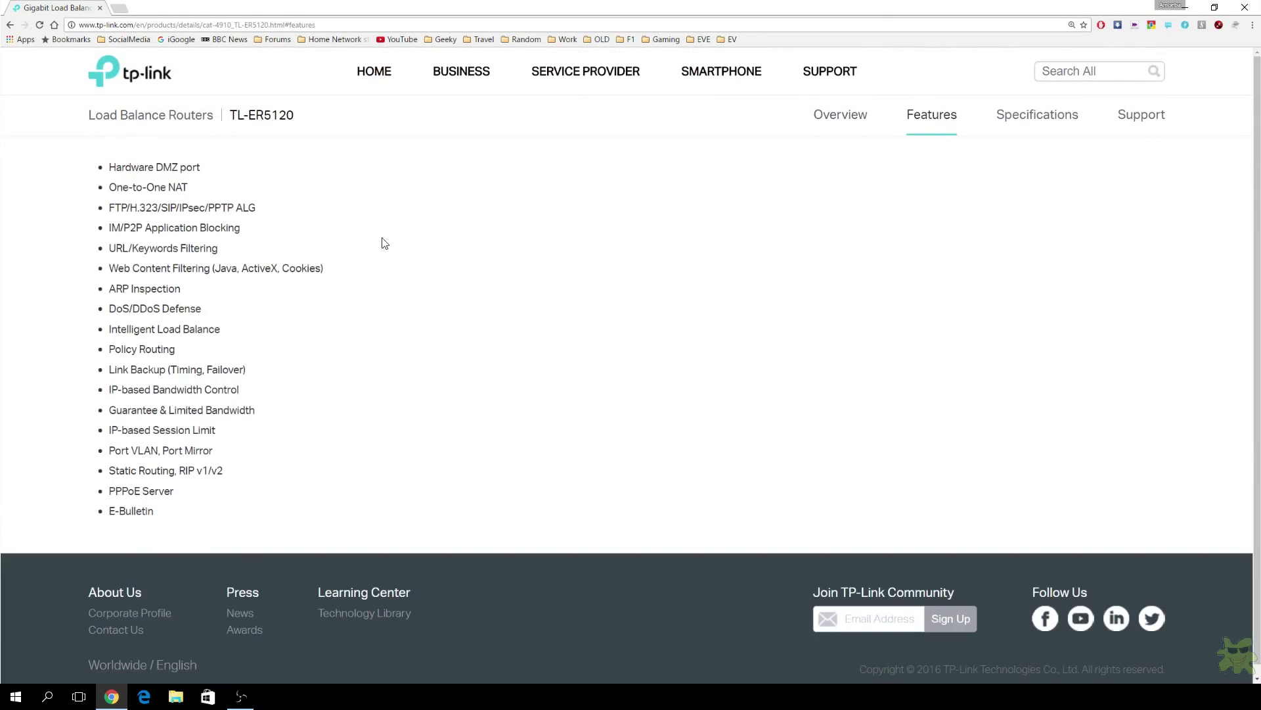
pyautogui.scroll(-1, 176, 427)
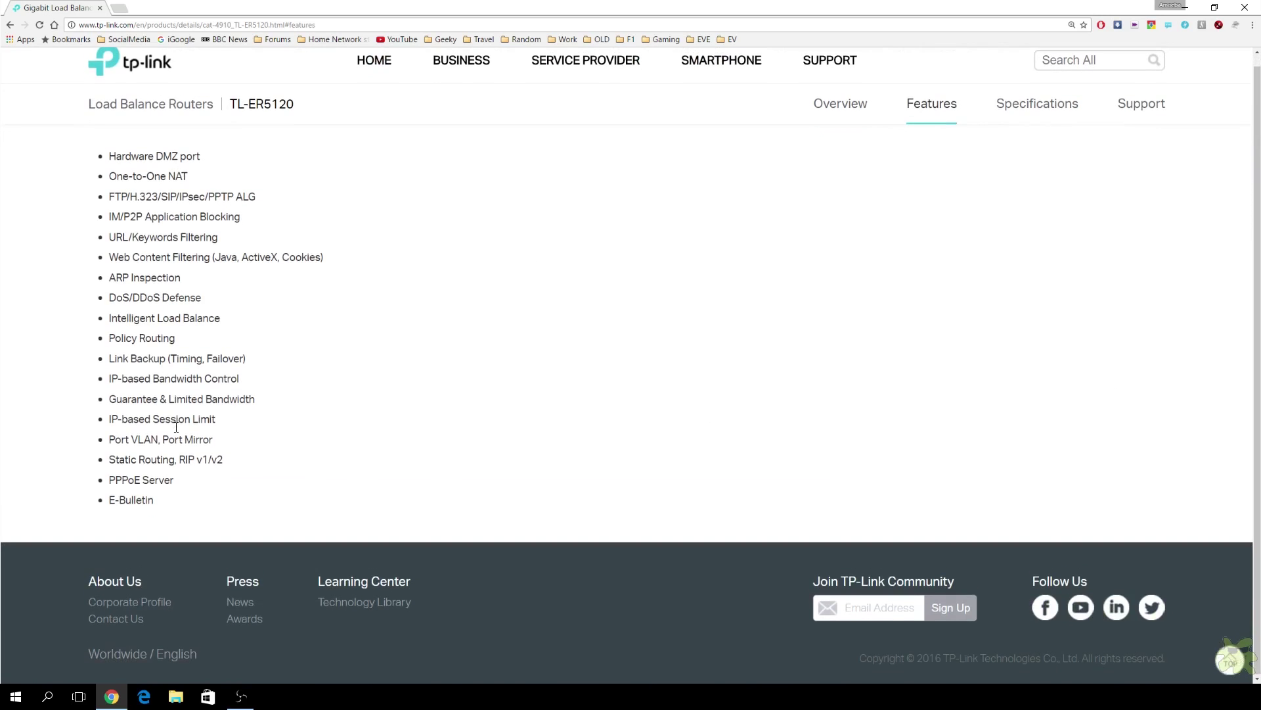
# Scroll through the full Specifications, then go to the Support download page.
pyautogui.click(1036, 103)
pyautogui.scroll(-2, 729, 394)
pyautogui.scroll(-5, 726, 465)
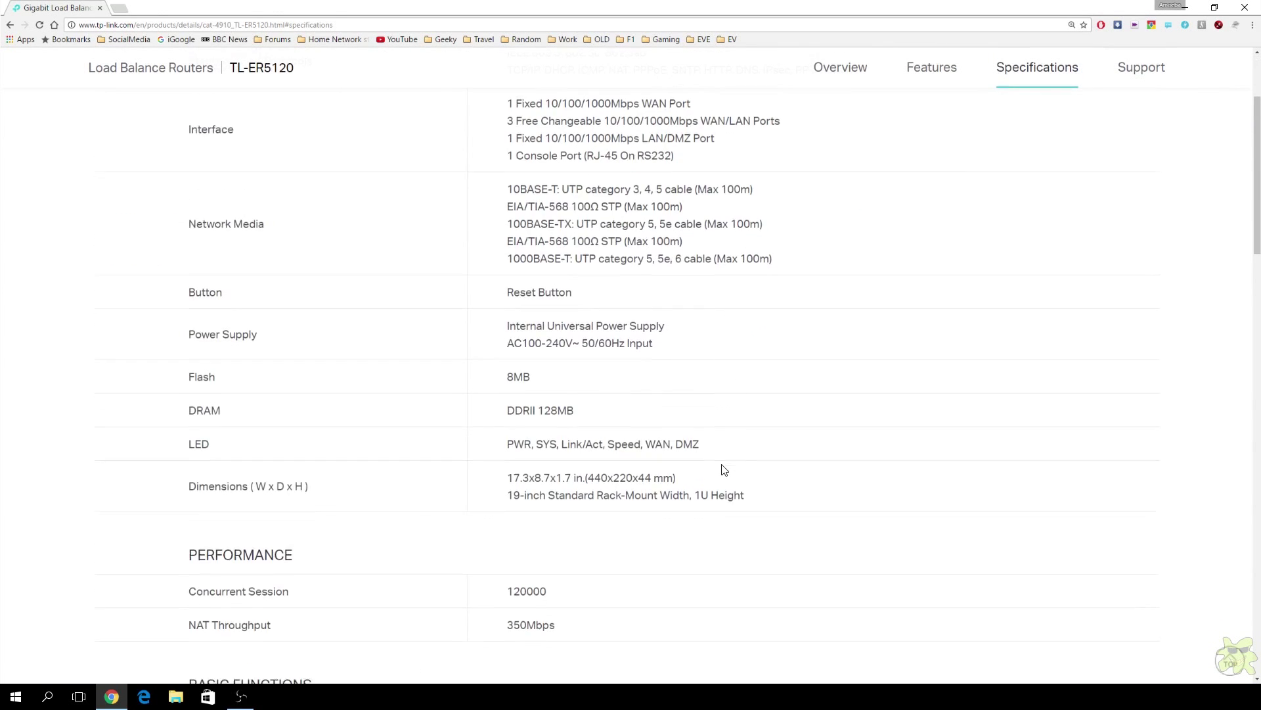
pyautogui.scroll(-6, 723, 491)
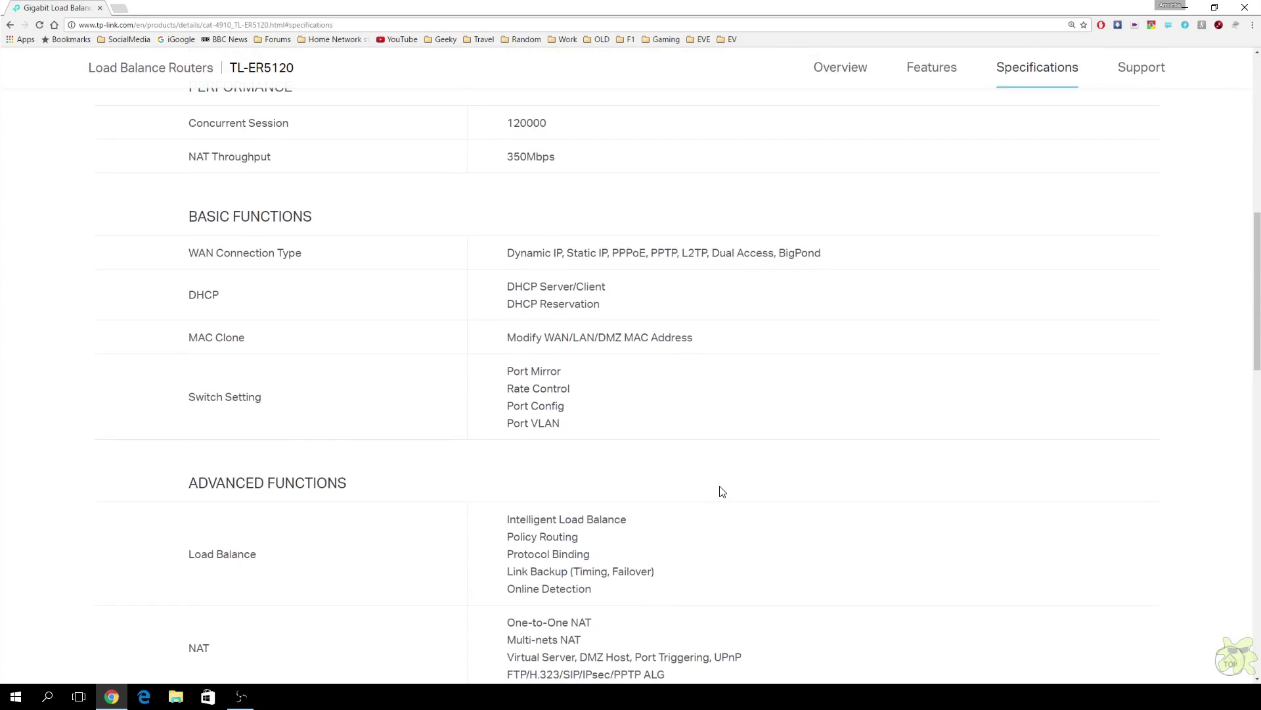
pyautogui.scroll(-2, 722, 493)
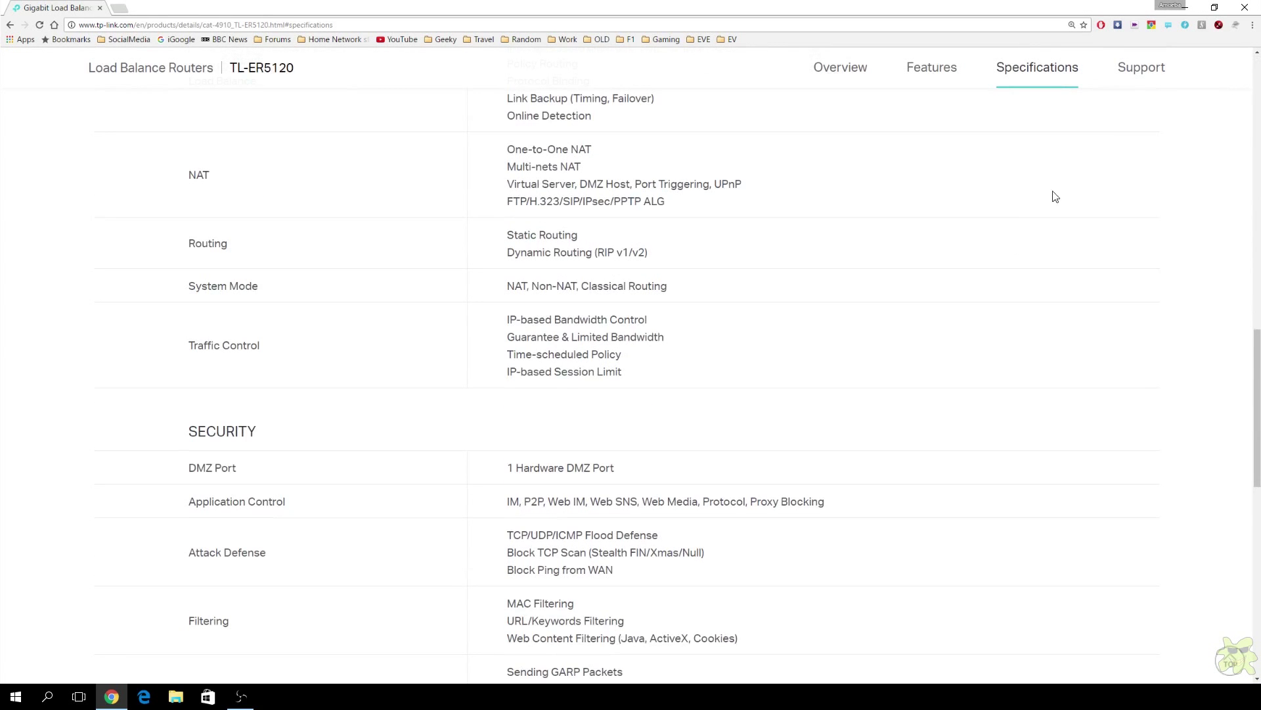
pyautogui.click(1140, 71)
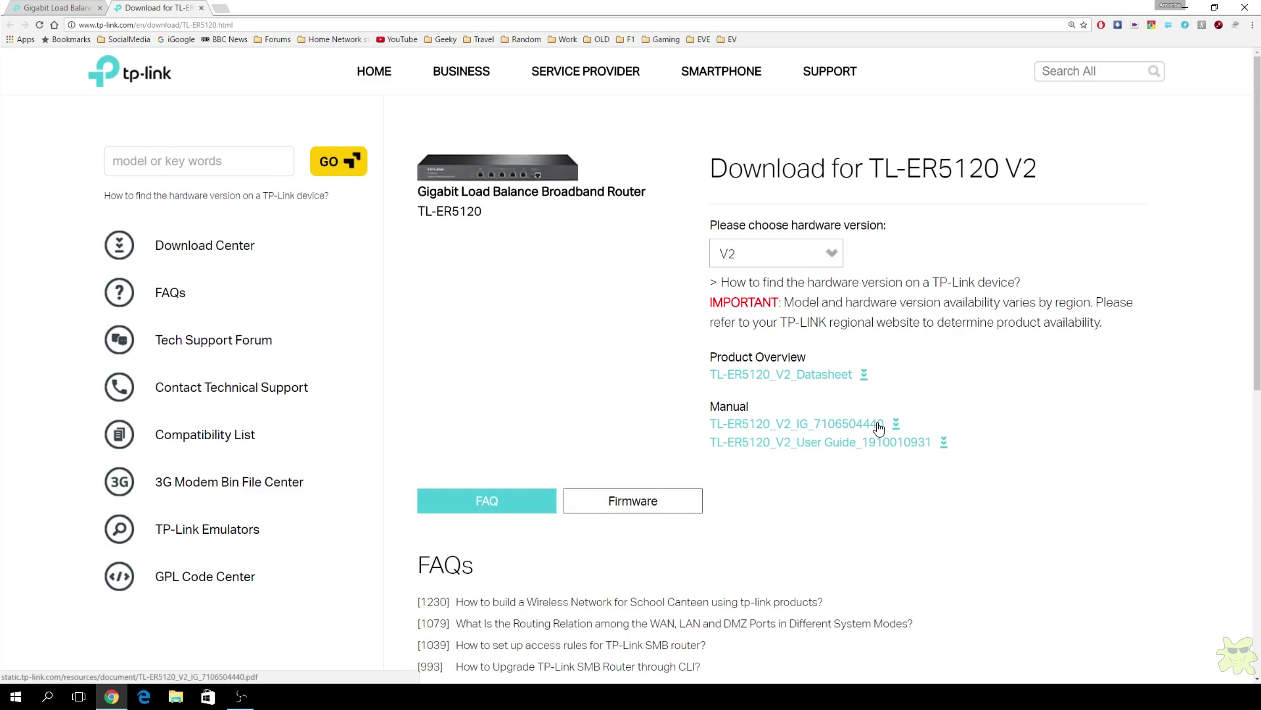
# Check the router's firmware downloads, then filter the TP-Link emulators to Load Balance Routers for the TL-R480T+.
pyautogui.scroll(-4, 809, 519)
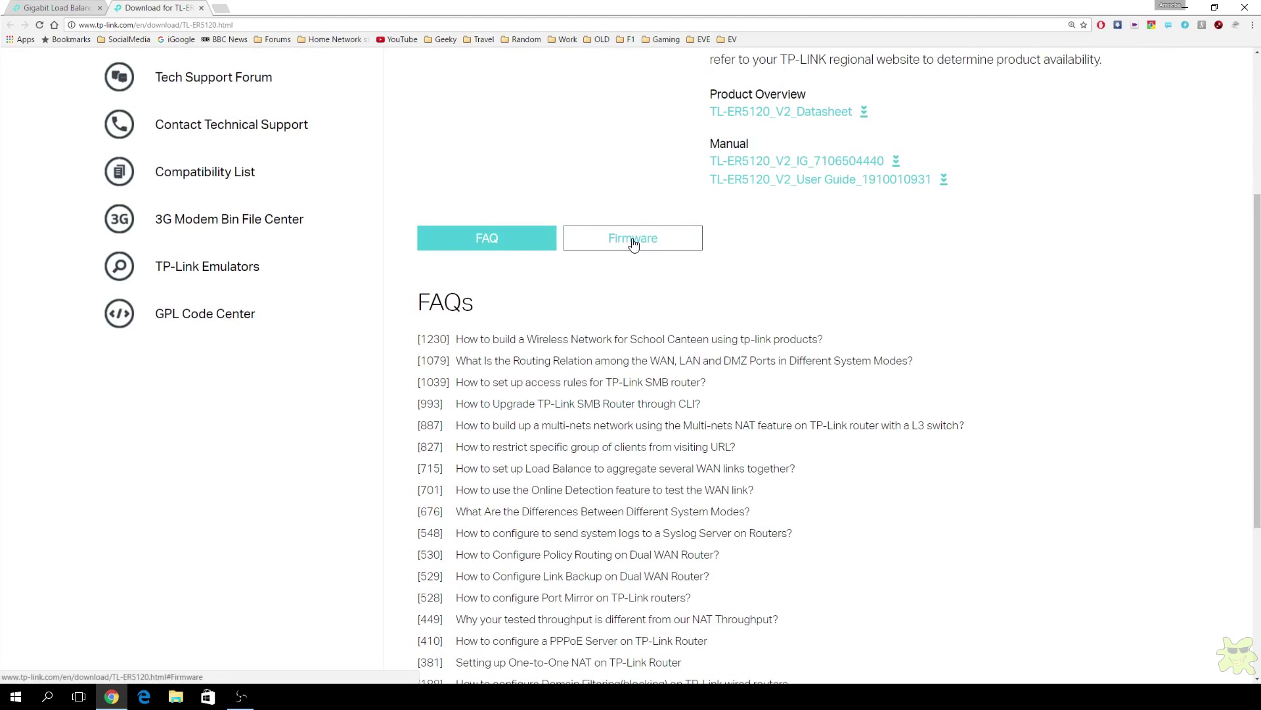
pyautogui.click(633, 242)
pyautogui.scroll(-5, 749, 293)
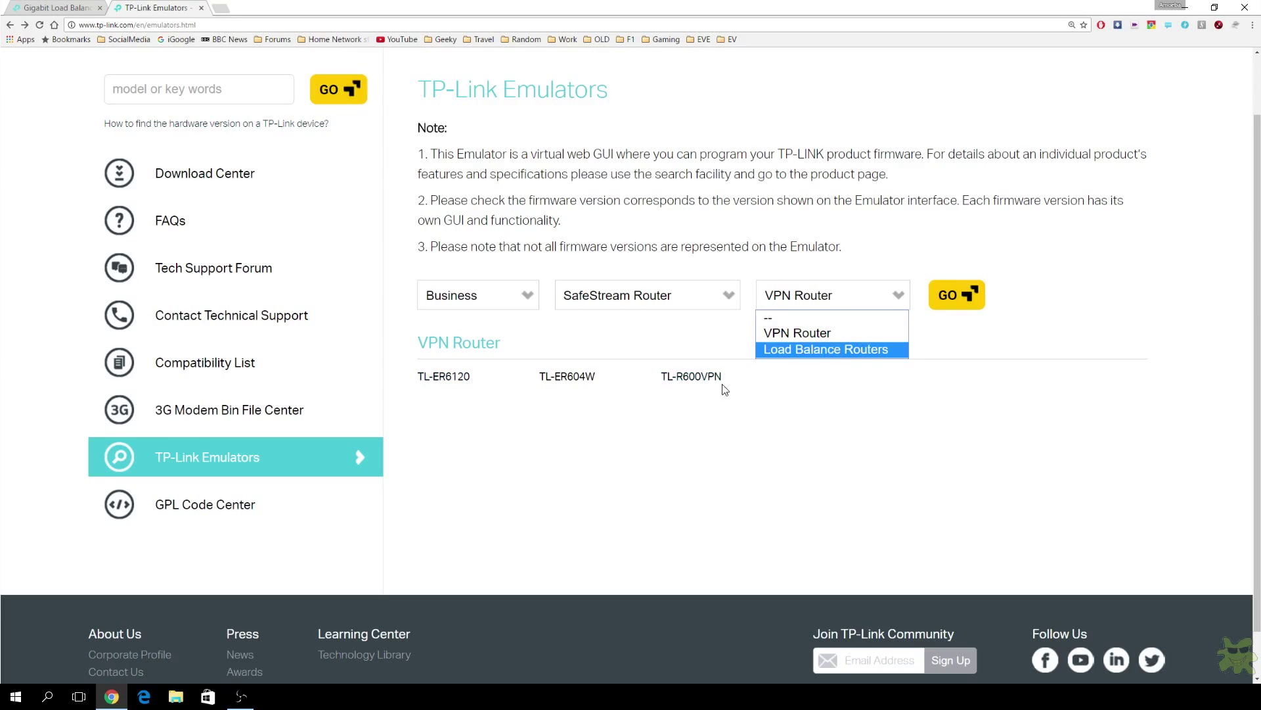
pyautogui.click(814, 348)
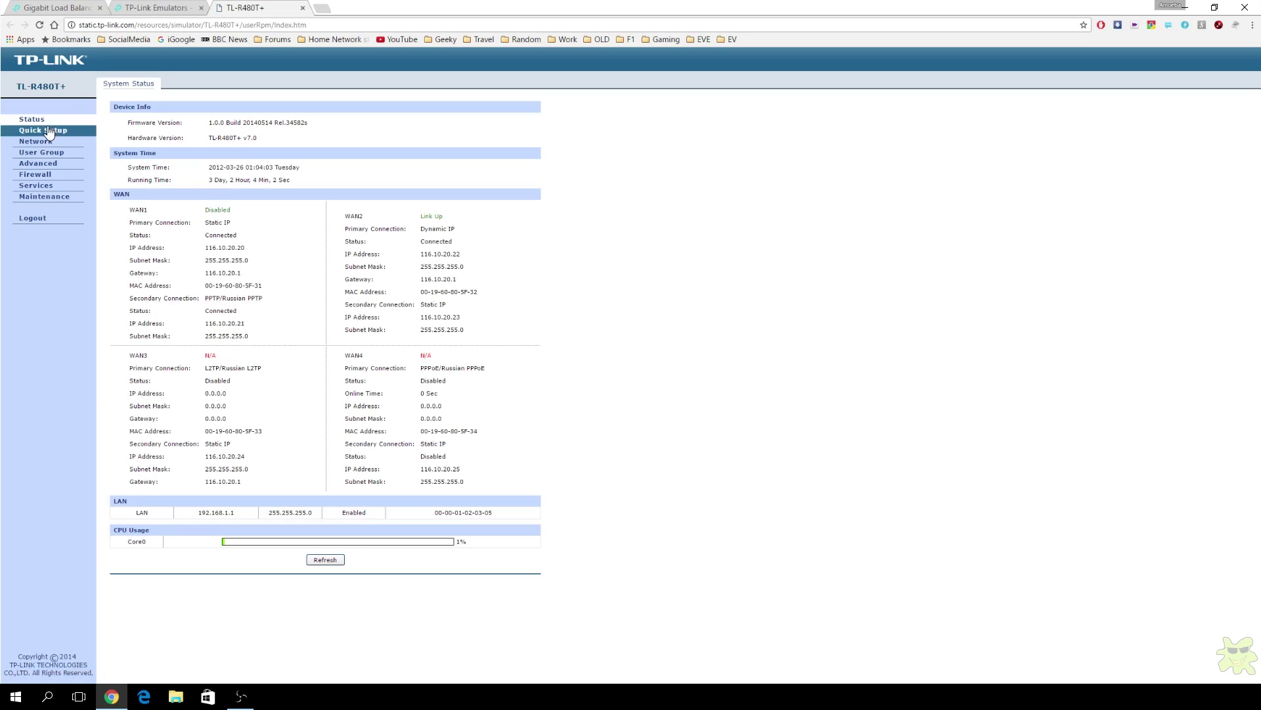
# Open the Network WAN Mode page, which shows 2 WAN ports with ports 3–5 as LAN.
pyautogui.click(36, 141)
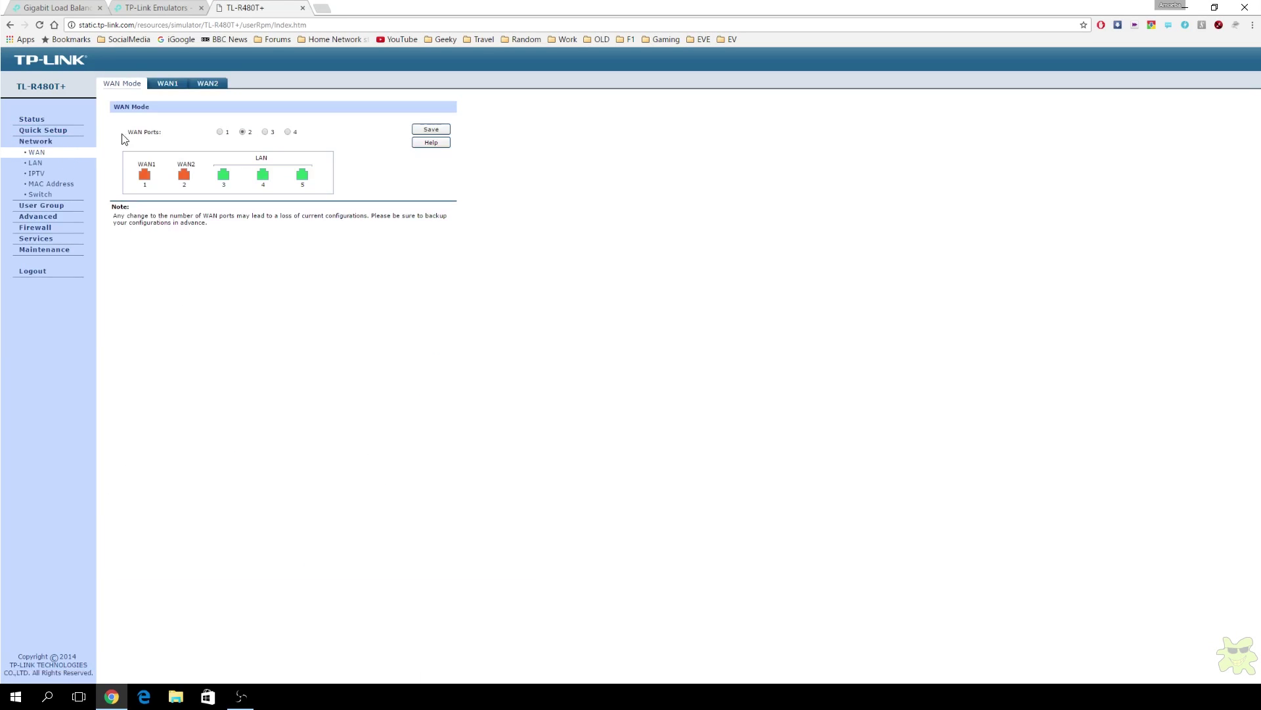